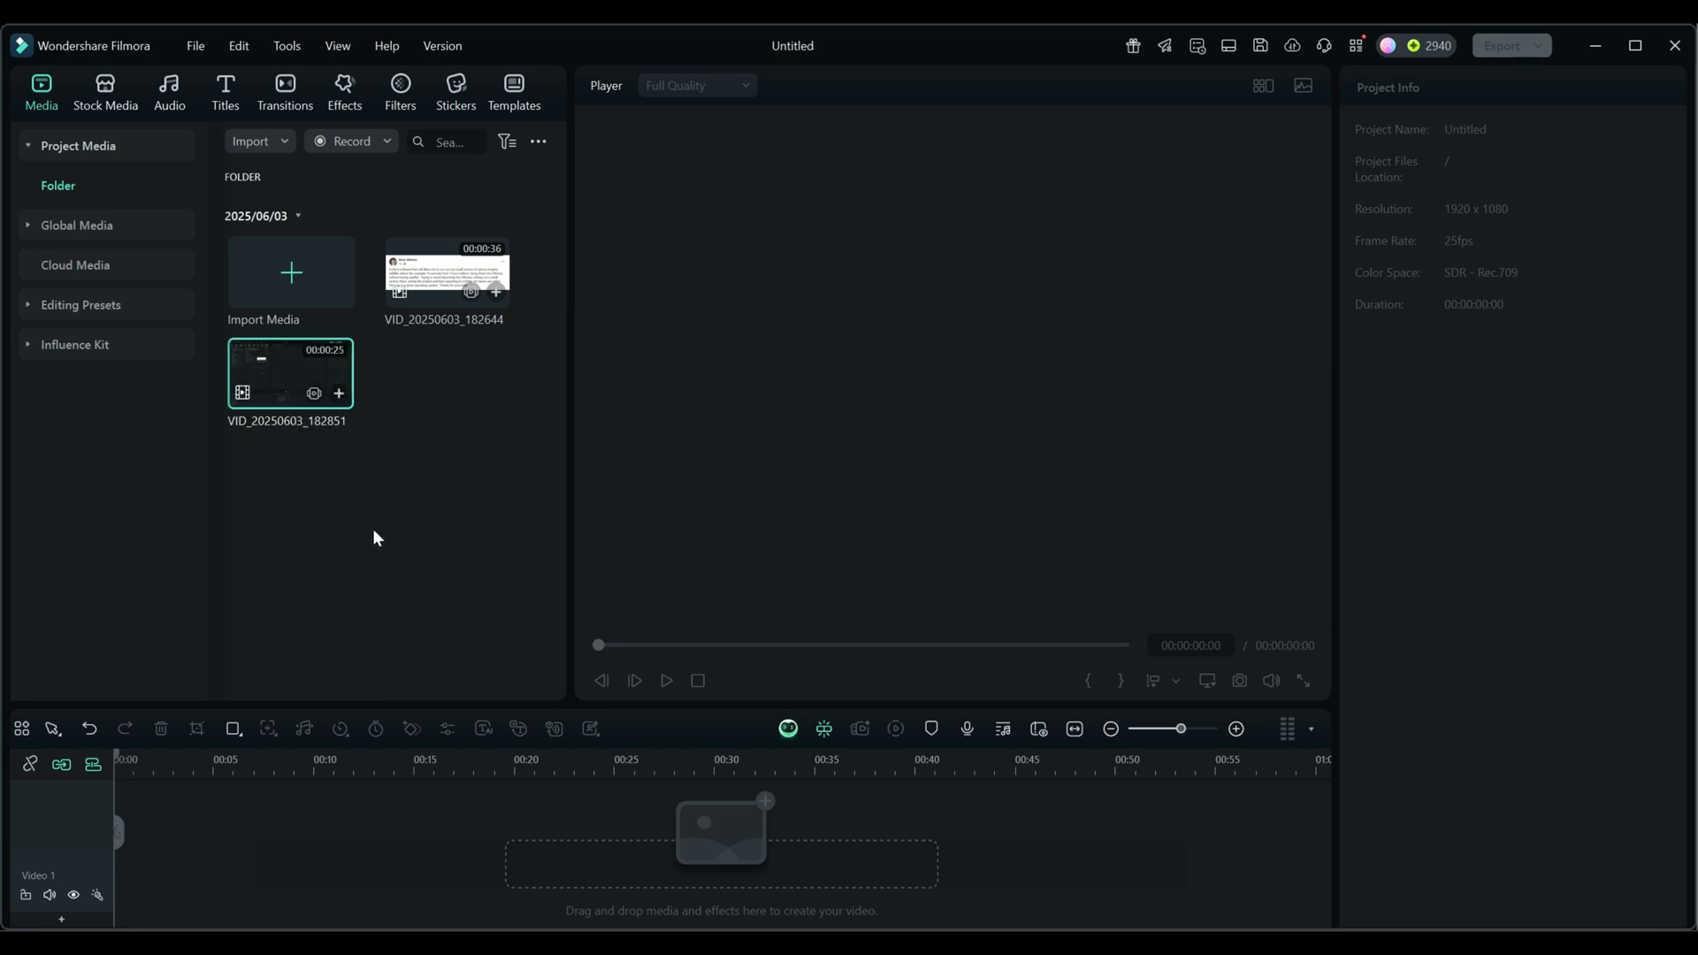
# - Open the Instant Cutter Tool from the media import options
pyautogui.click(285, 143)
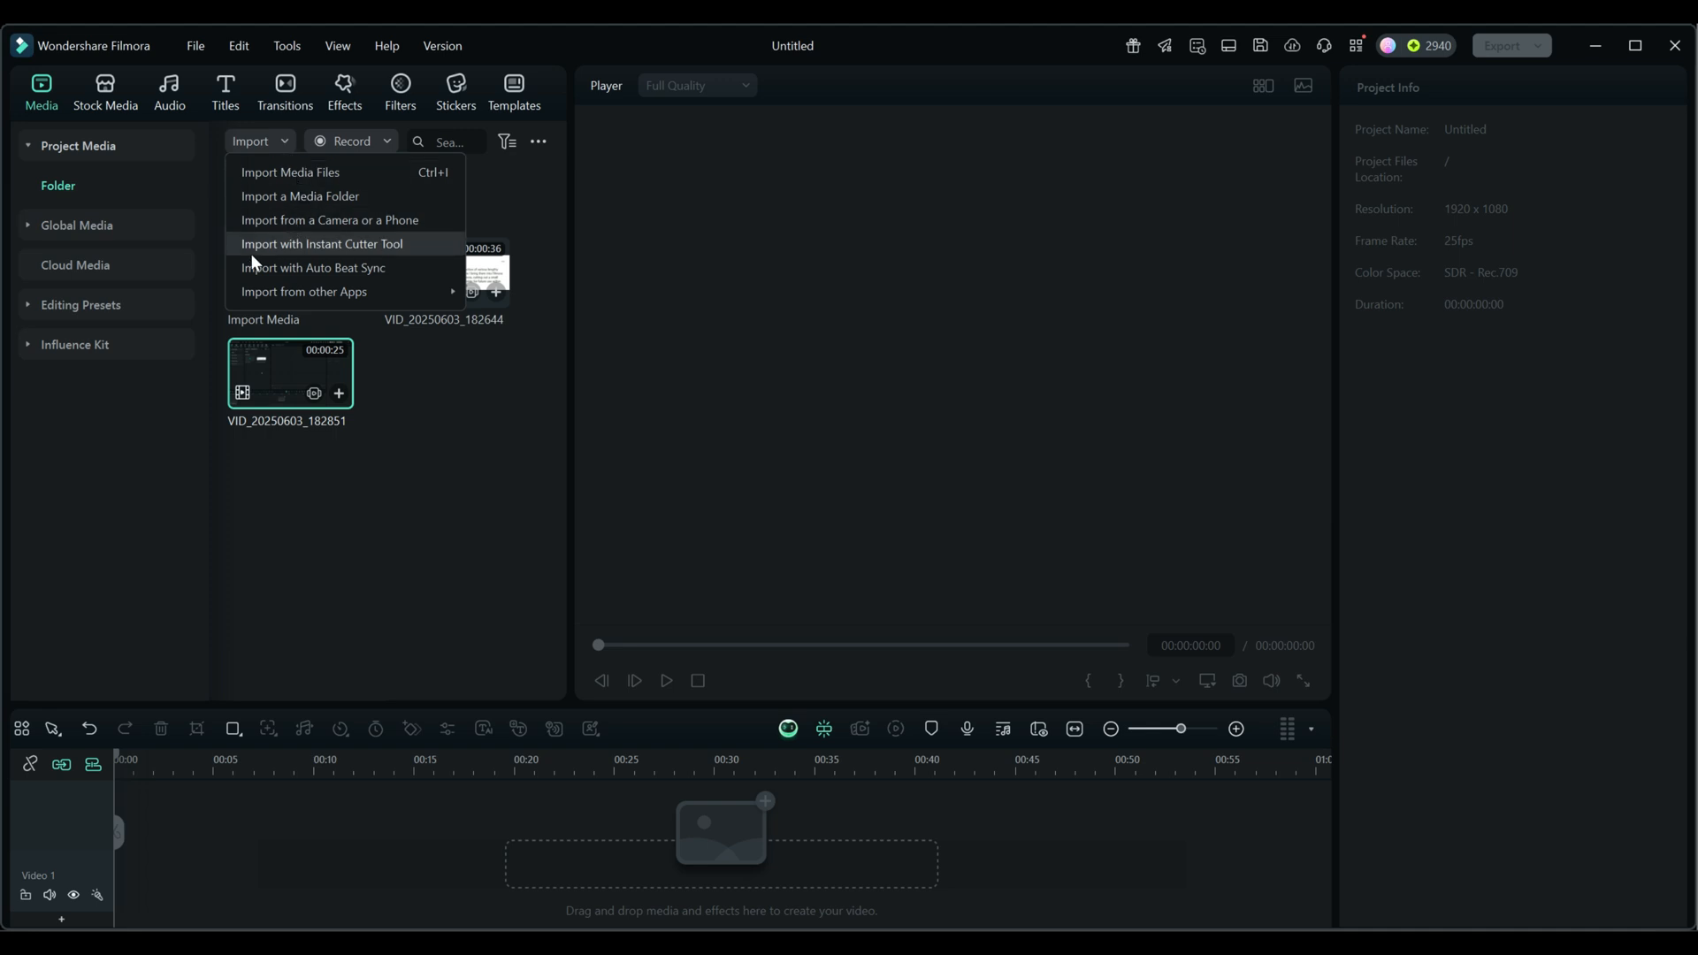
pyautogui.click(348, 247)
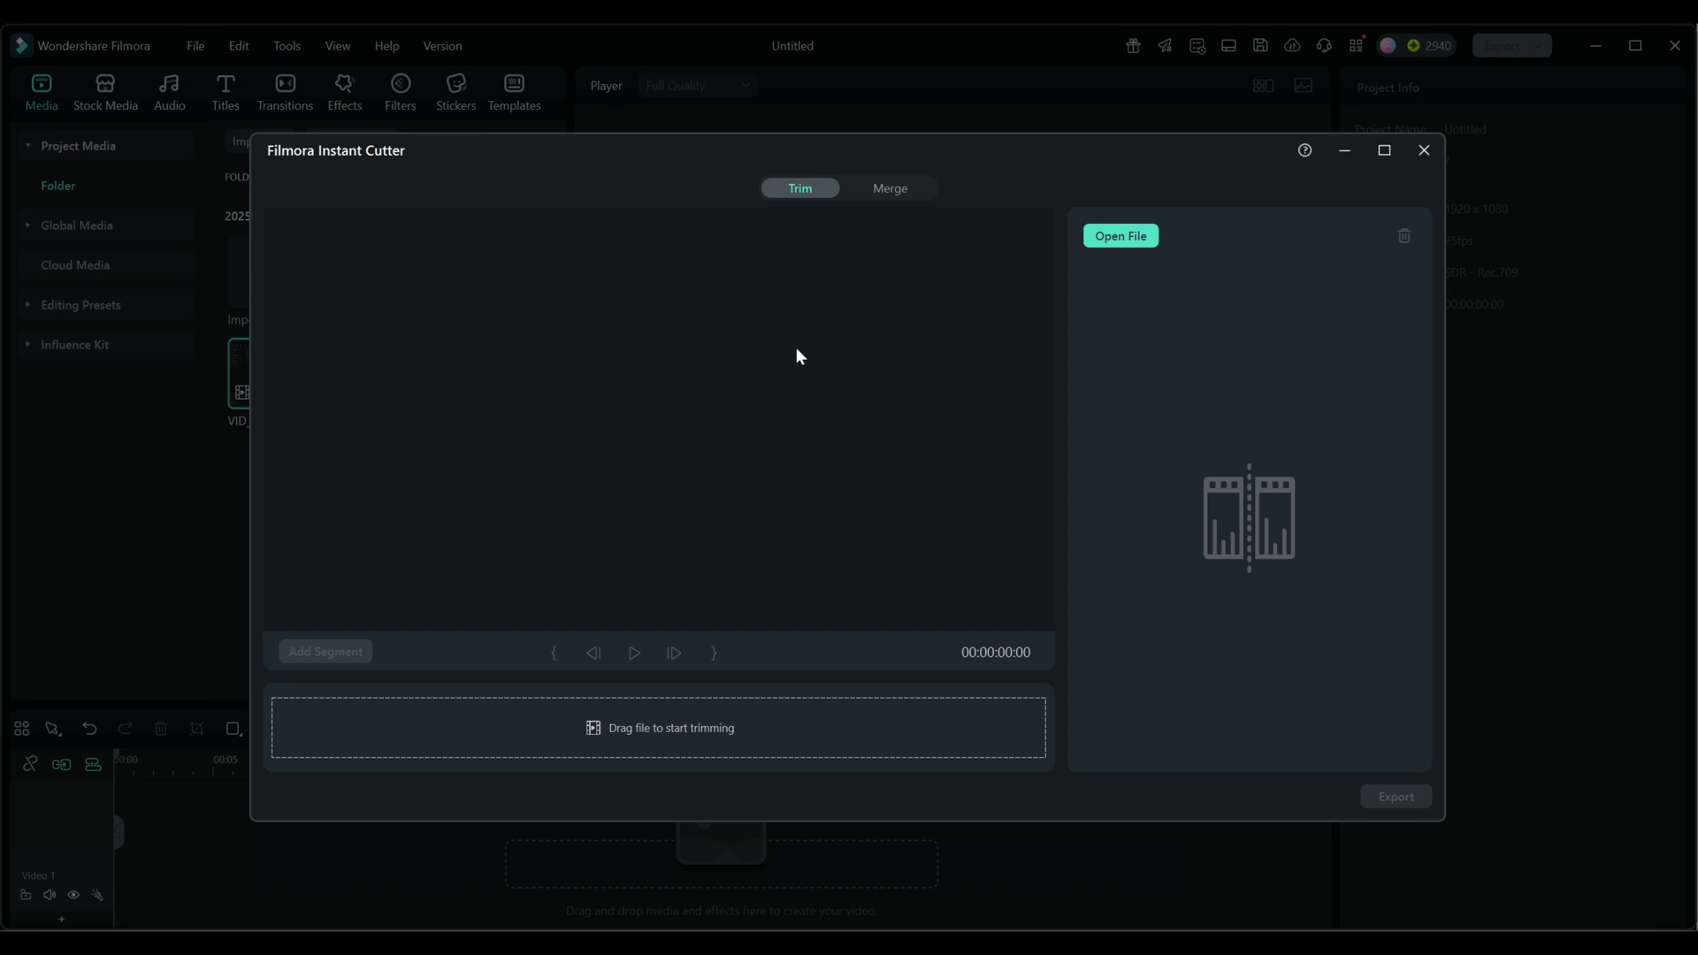
# - Sort the videos in the Arizona 2024 > Reframed > 13 folder by size in File Explorer and examine the largest file
pyautogui.click(1122, 243)
pyautogui.moveTo(1697, 133); pyautogui.dragTo(704, 106)
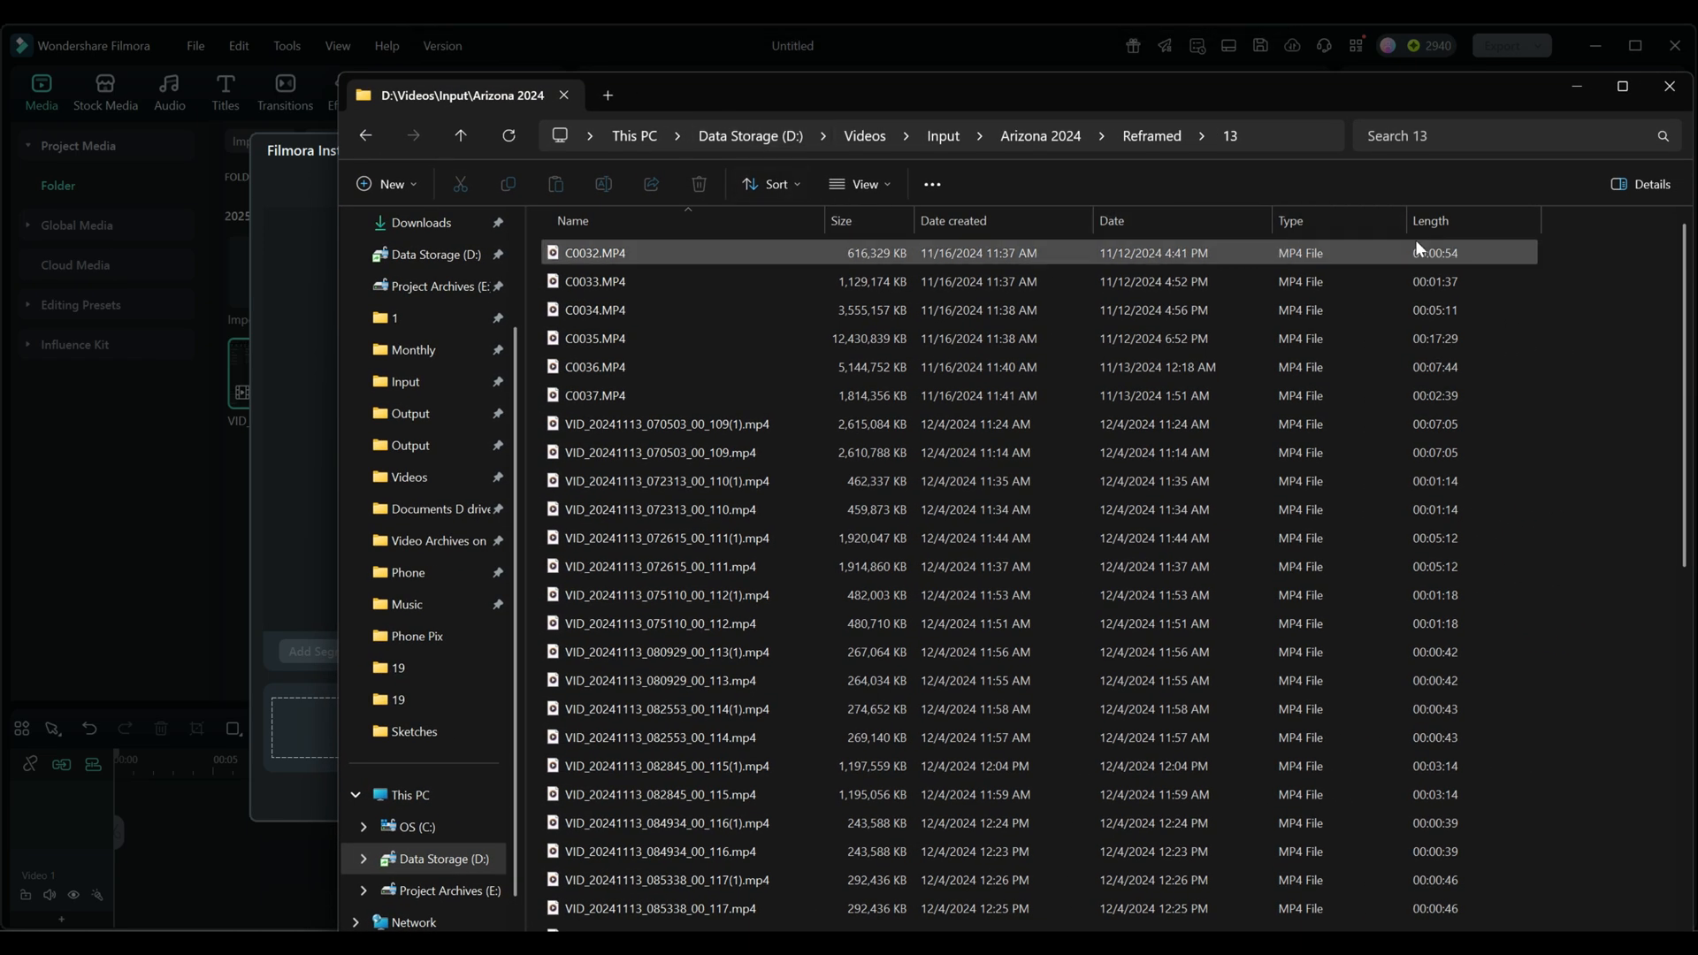
pyautogui.click(895, 221)
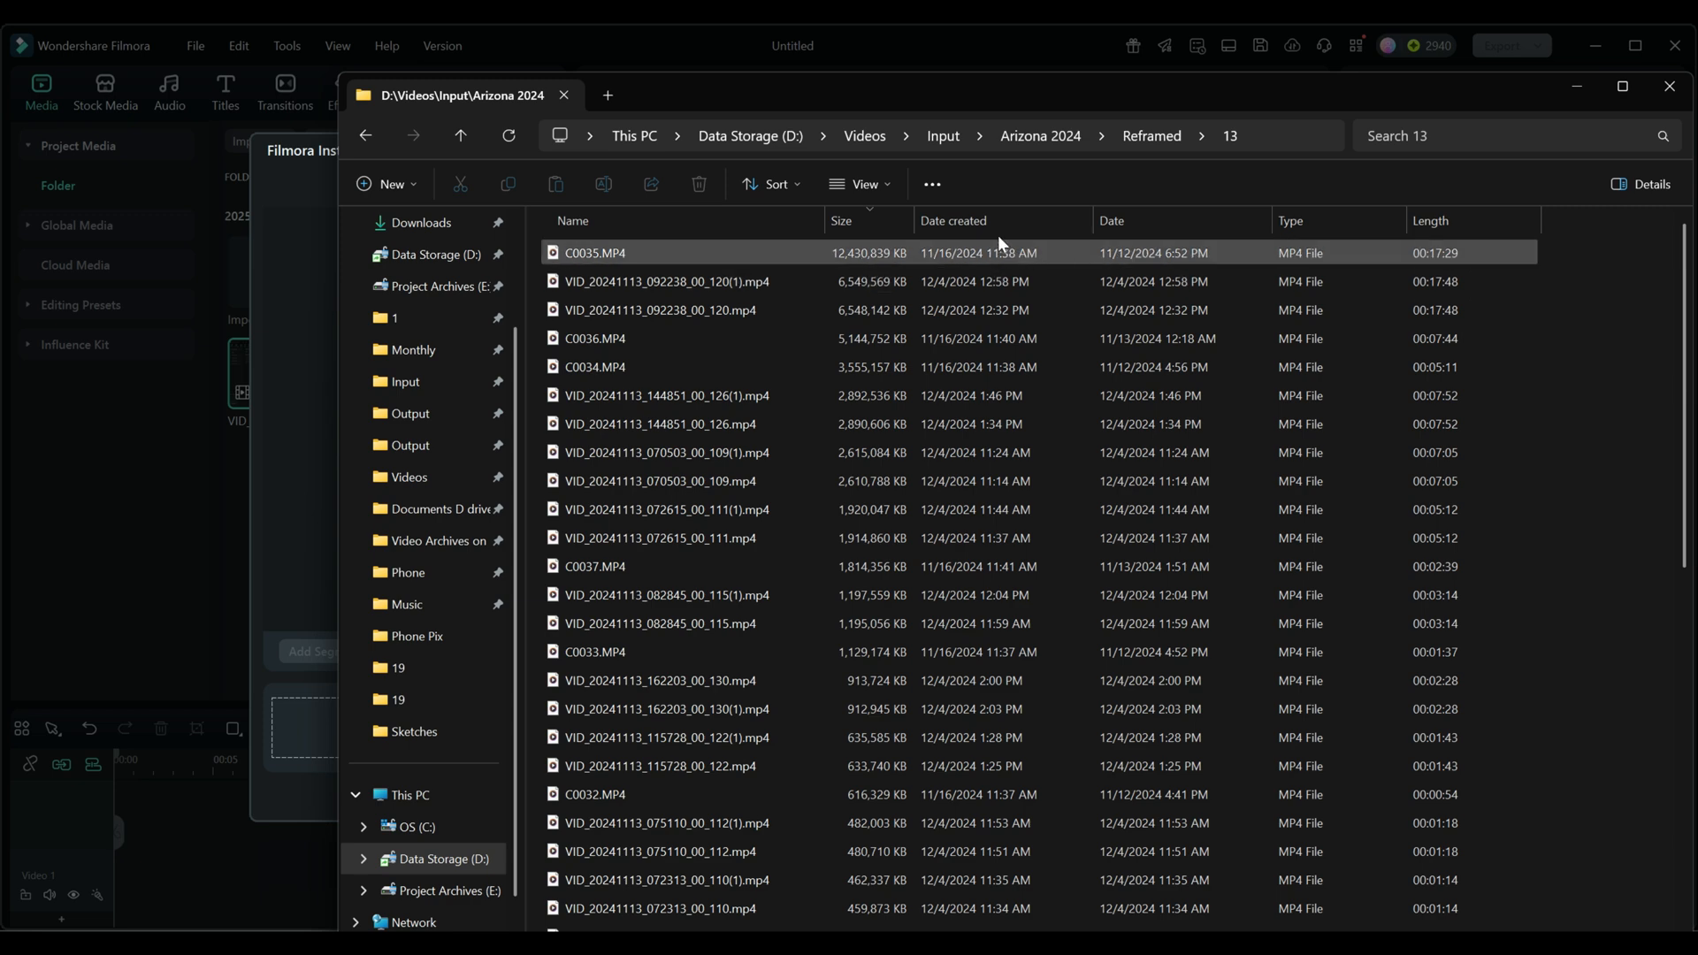
pyautogui.moveTo(812, 92); pyautogui.dragTo(783, 238)
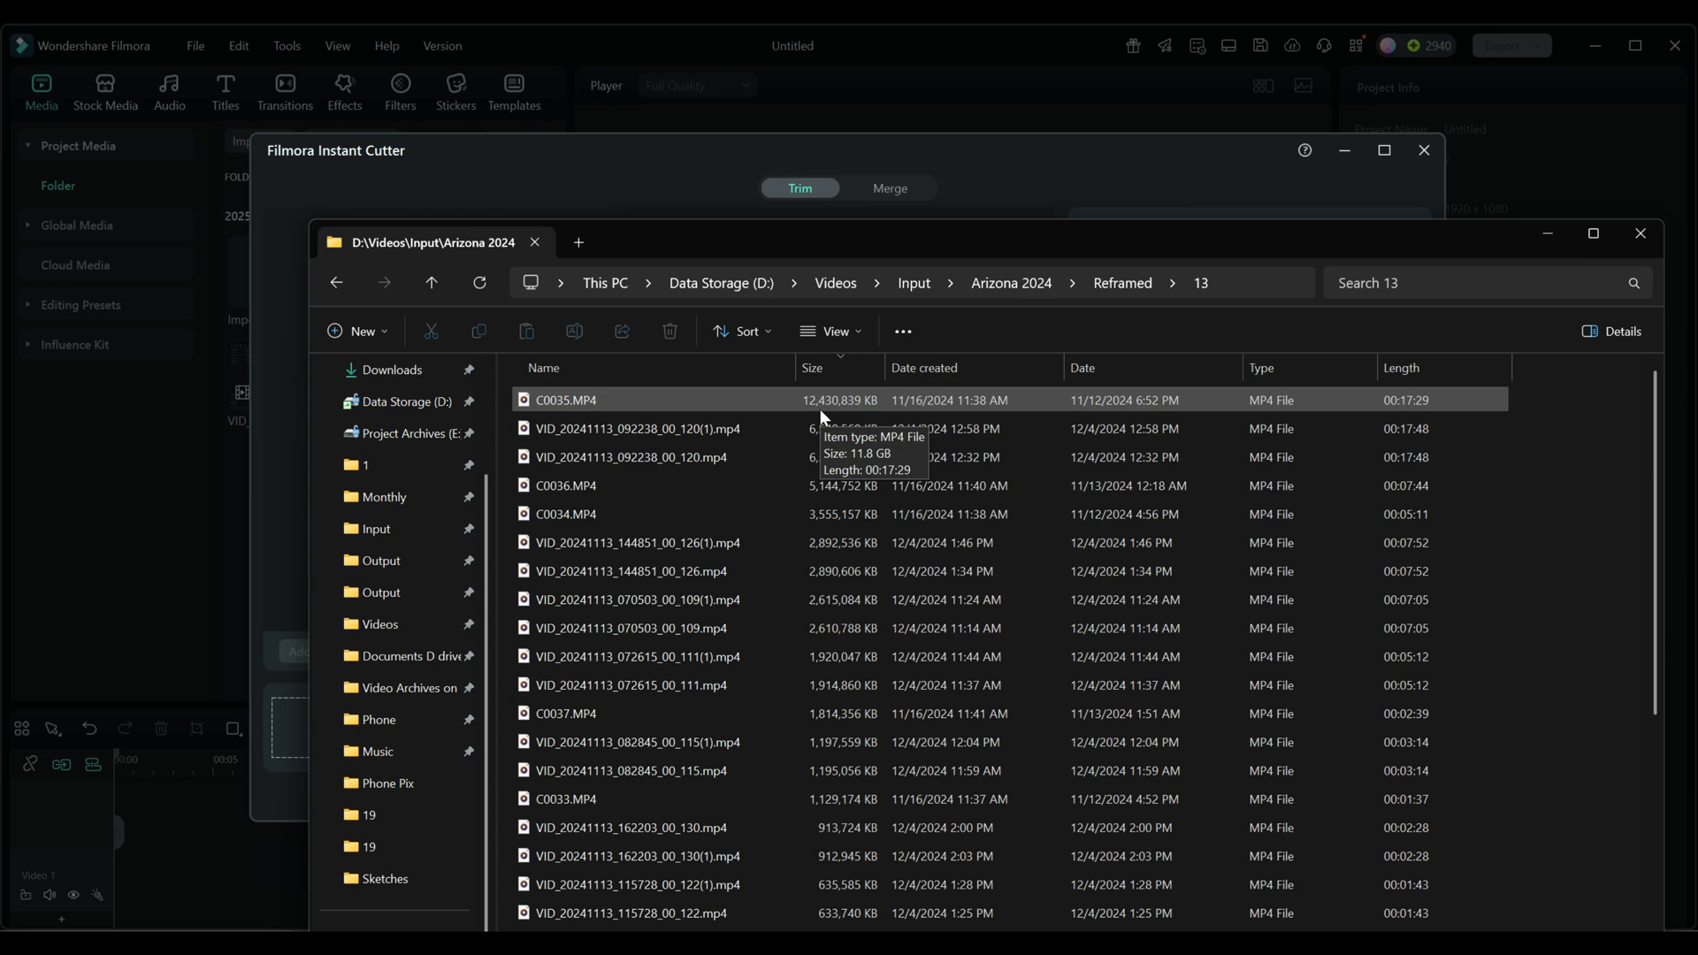
pyautogui.click(849, 242)
pyautogui.moveTo(849, 242); pyautogui.dragTo(1697, 306)
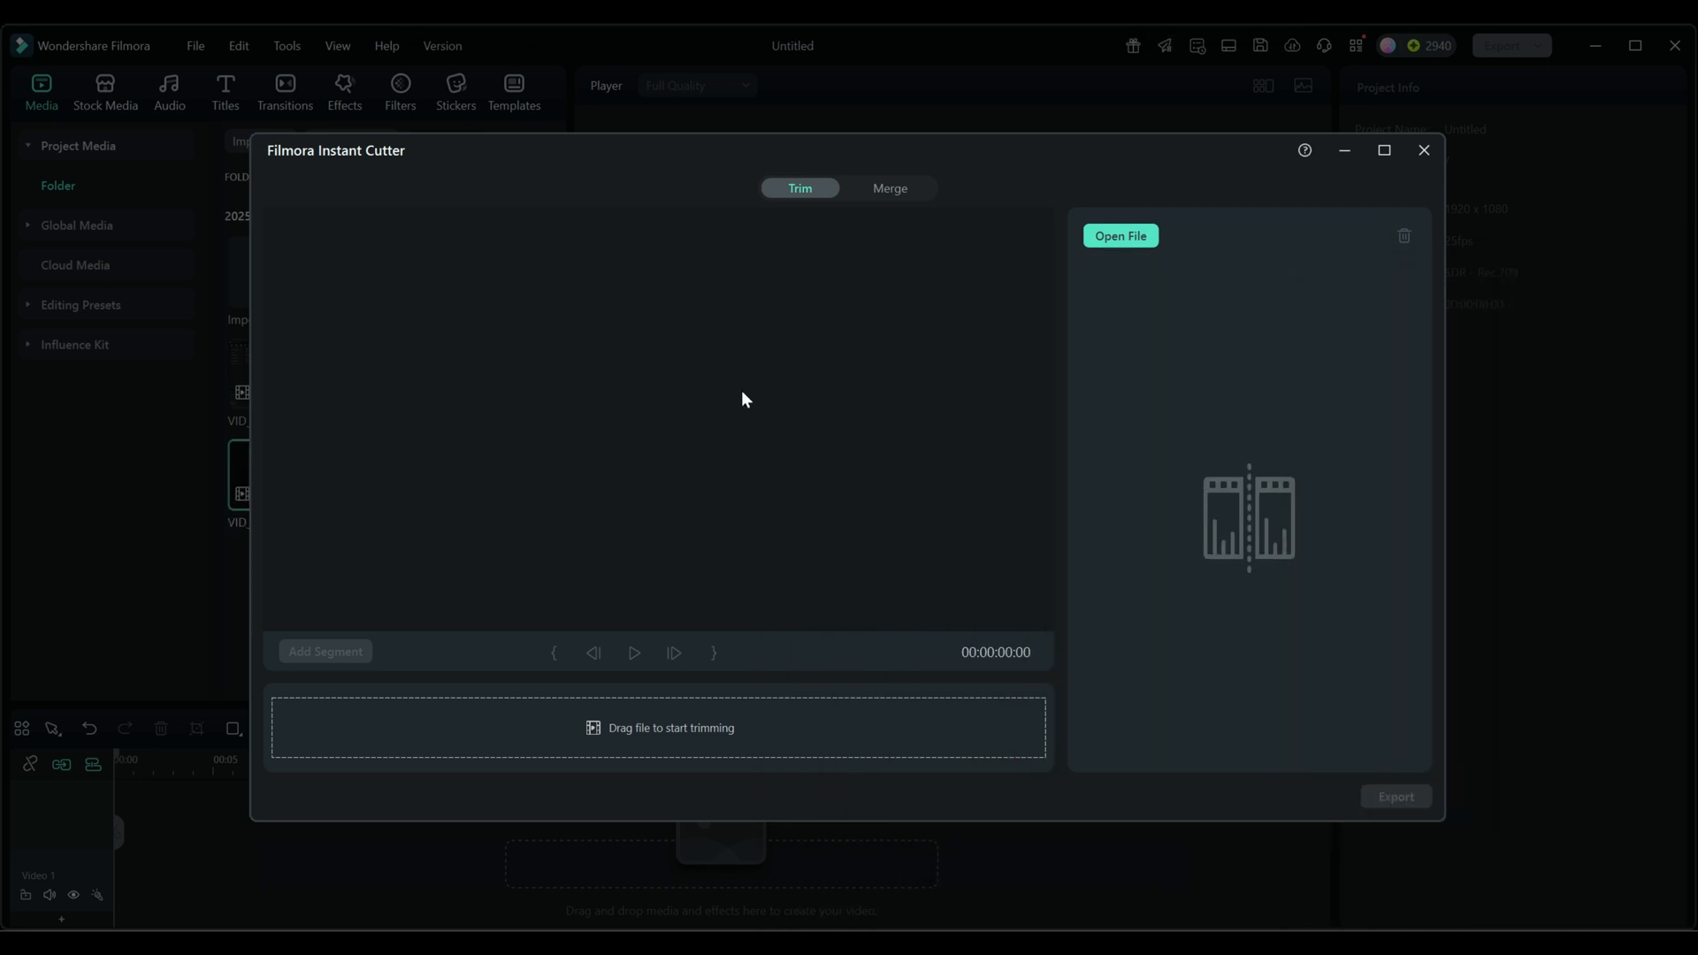
# - Load C0035.MP4 from the Arizona 2024 > Reframed > 13 folder into the Instant Cutter's Trim mode
pyautogui.click(888, 187)
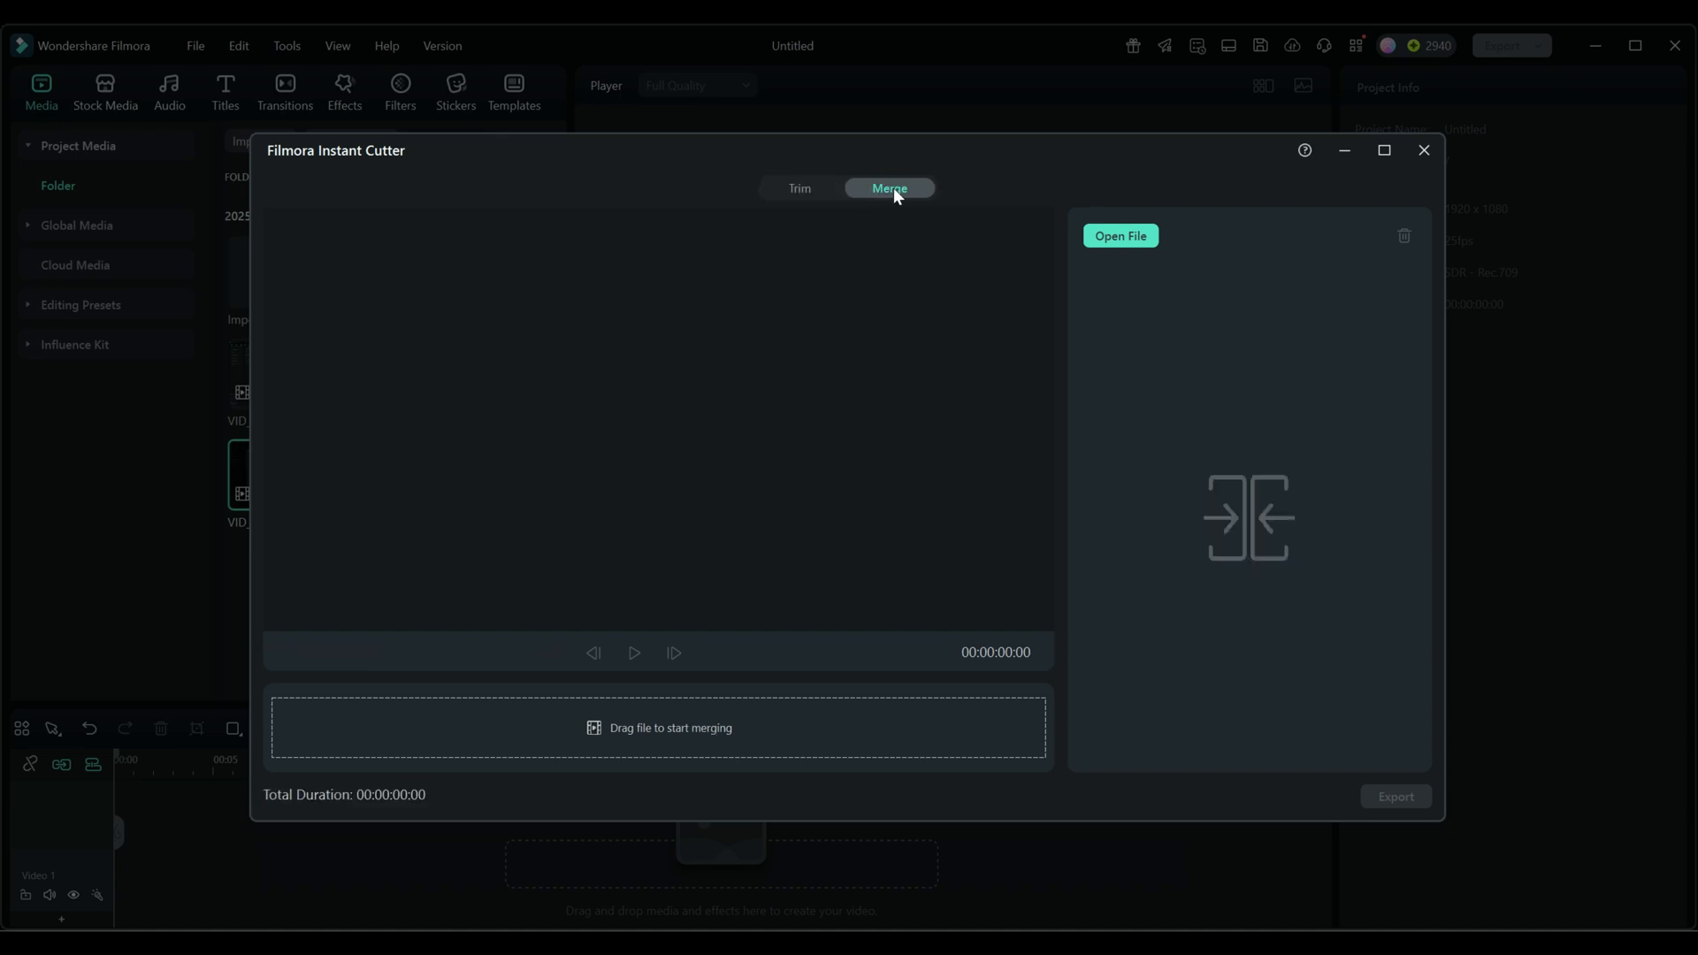
pyautogui.click(794, 188)
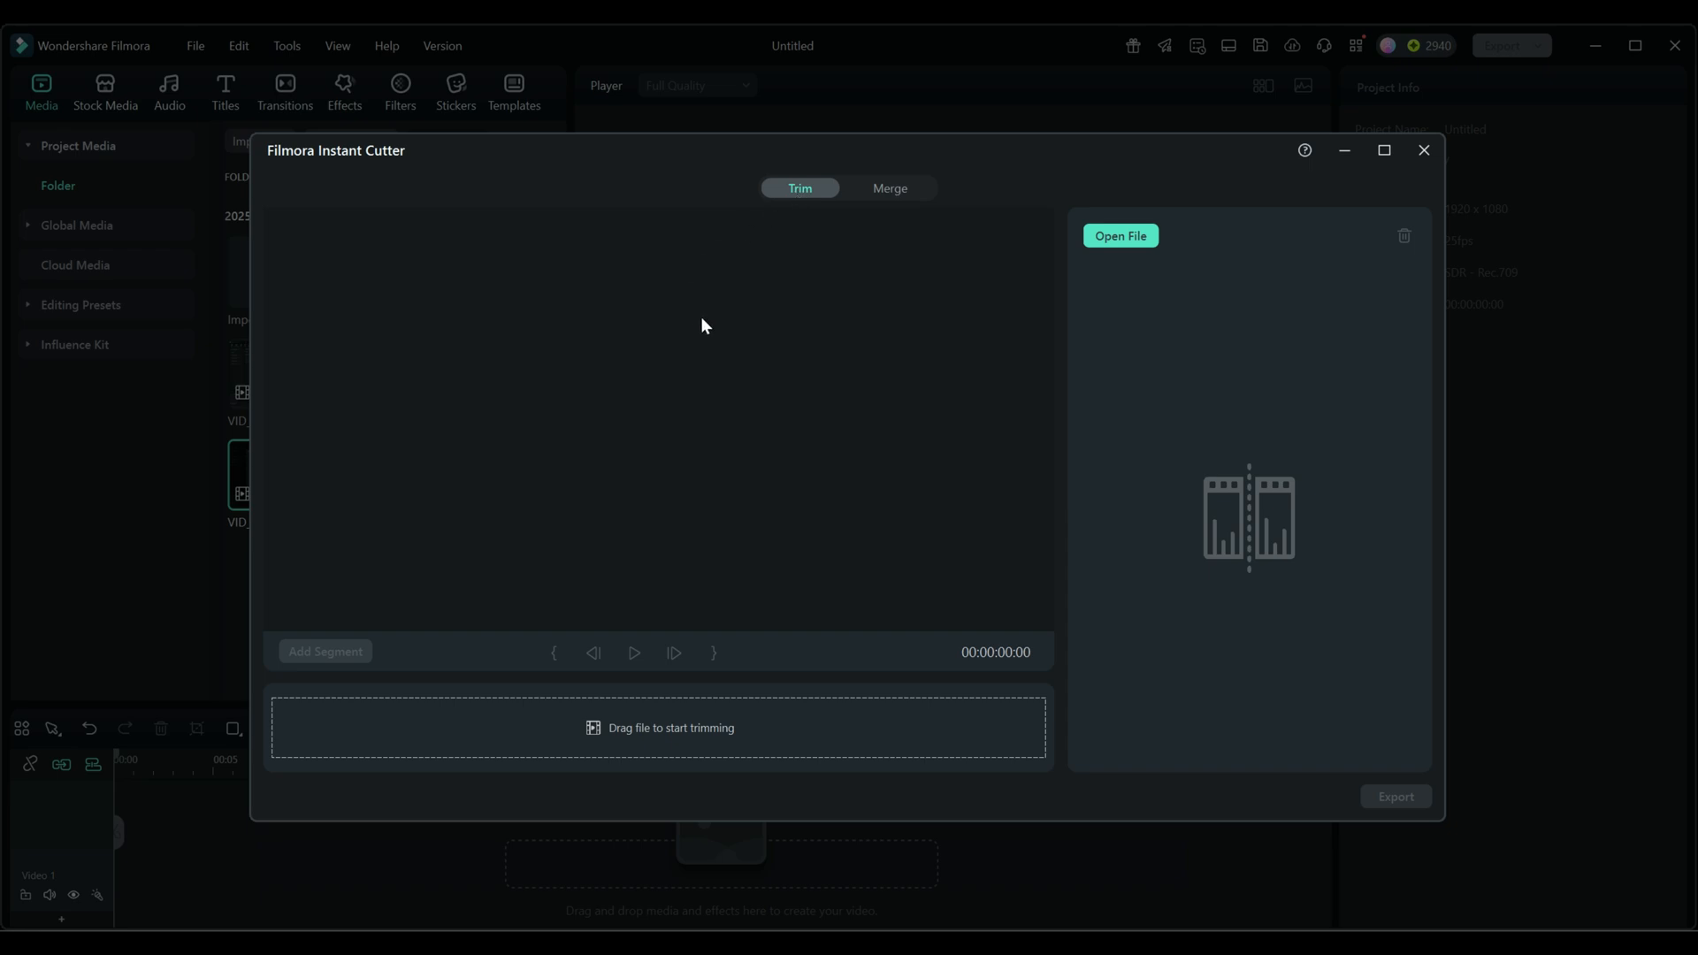
pyautogui.click(1137, 239)
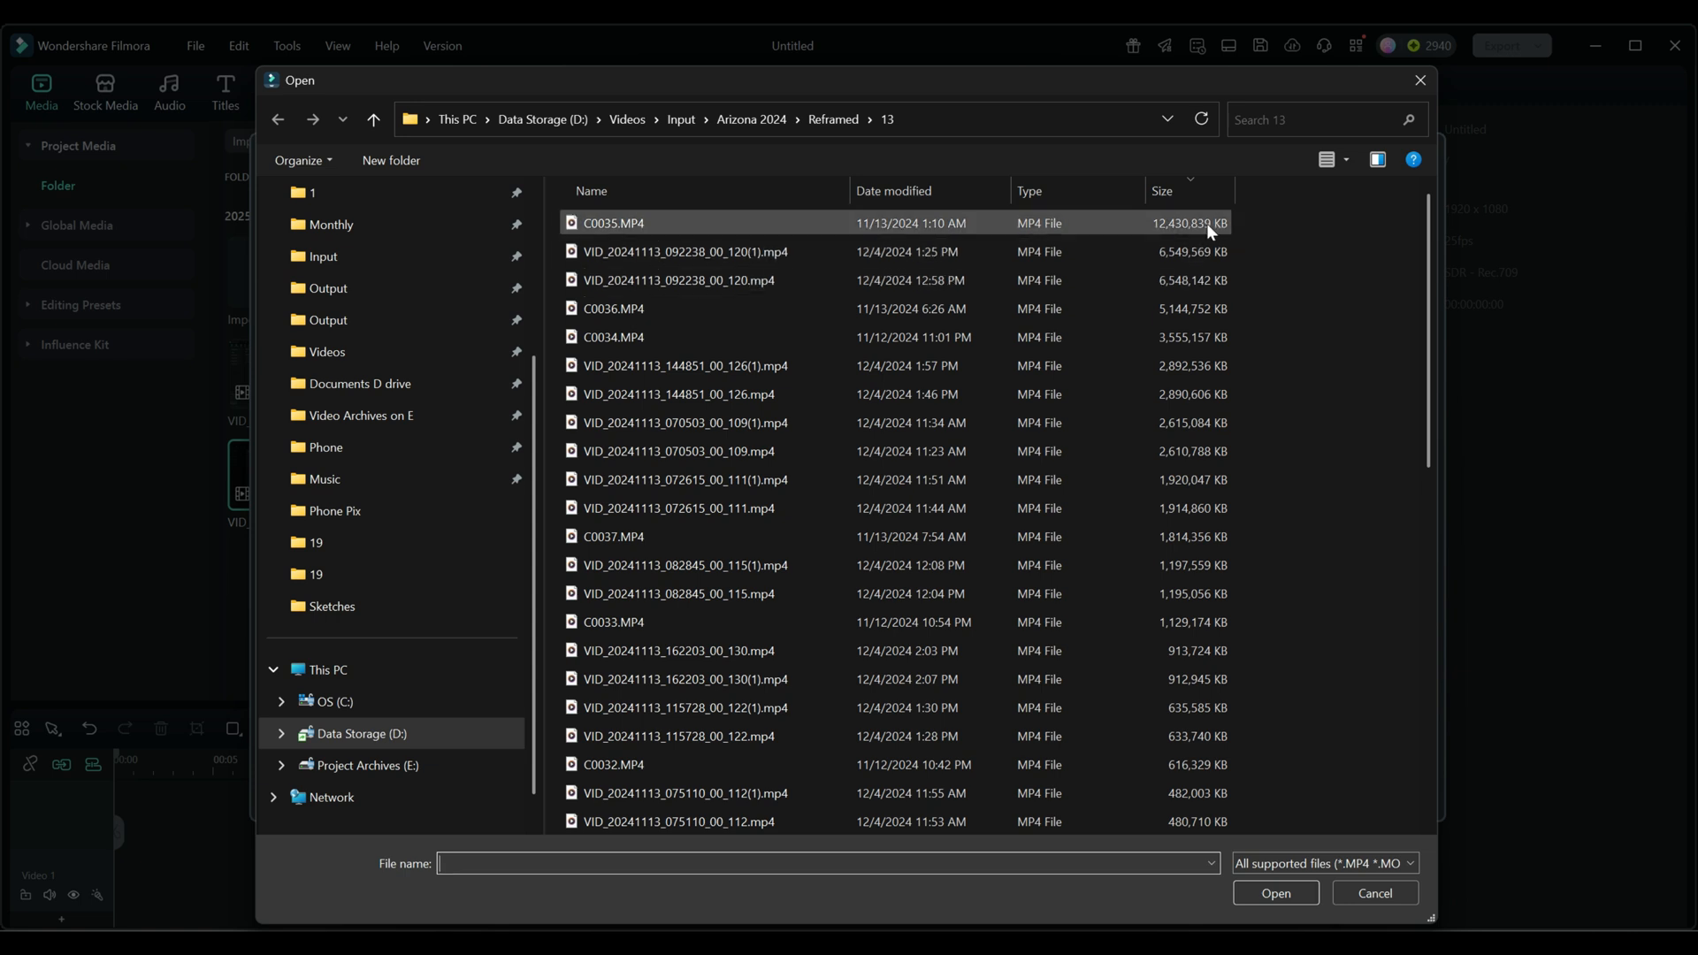
pyautogui.click(616, 222)
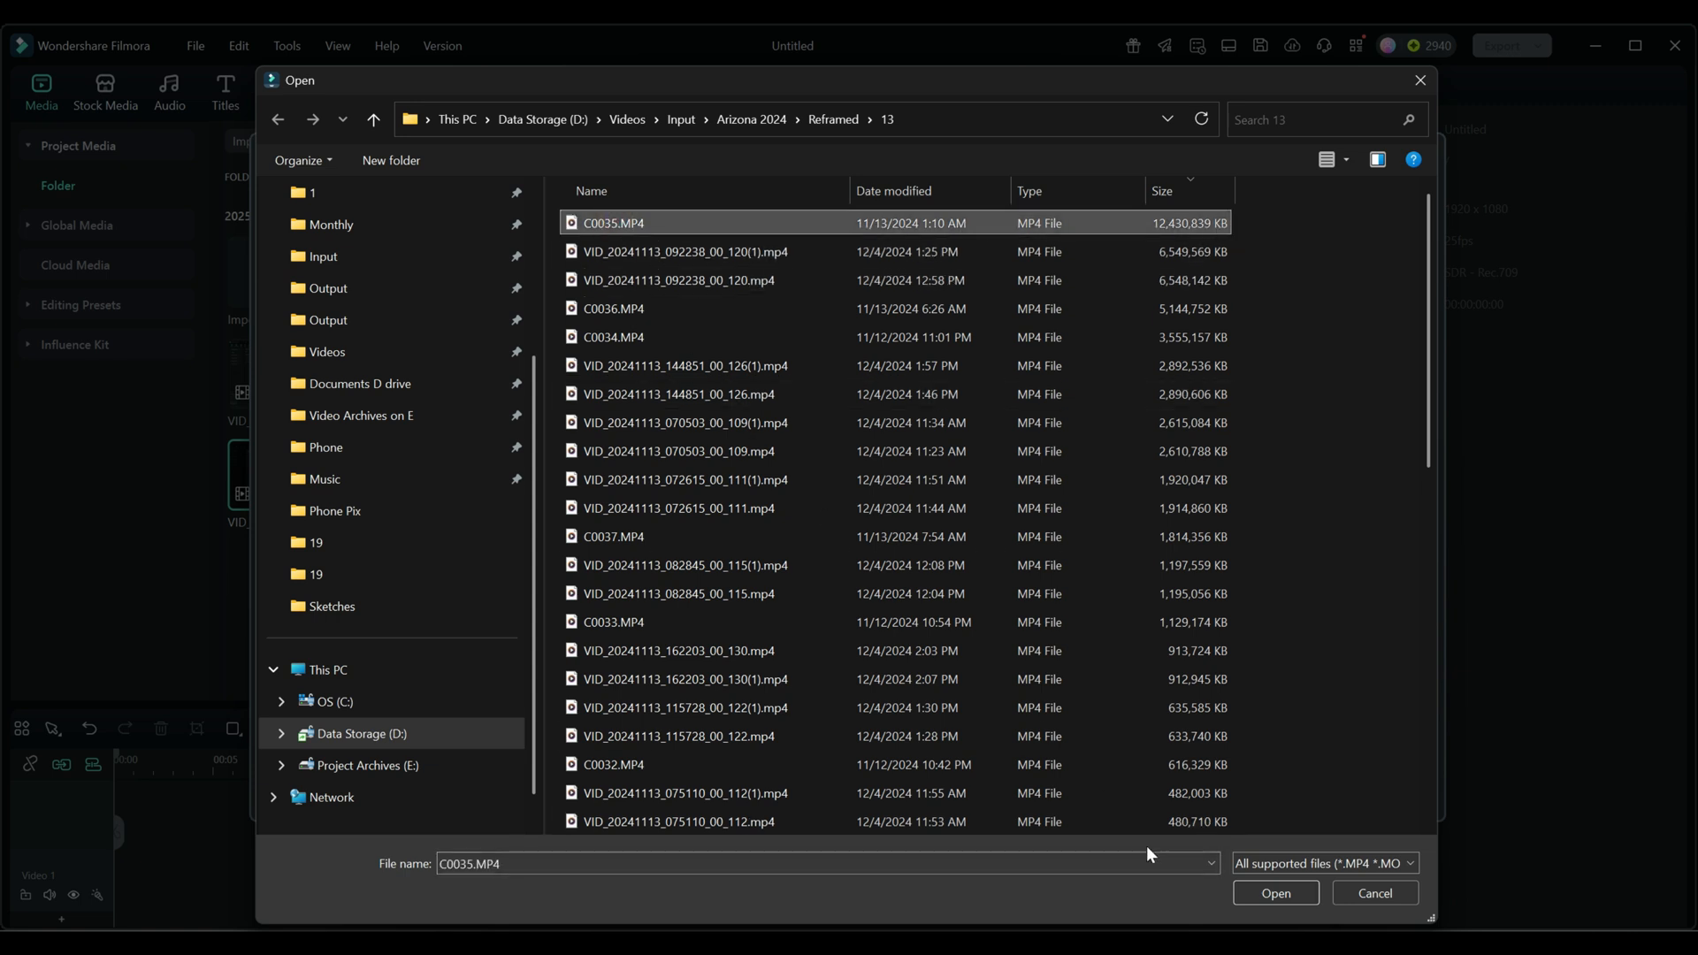
pyautogui.click(1278, 893)
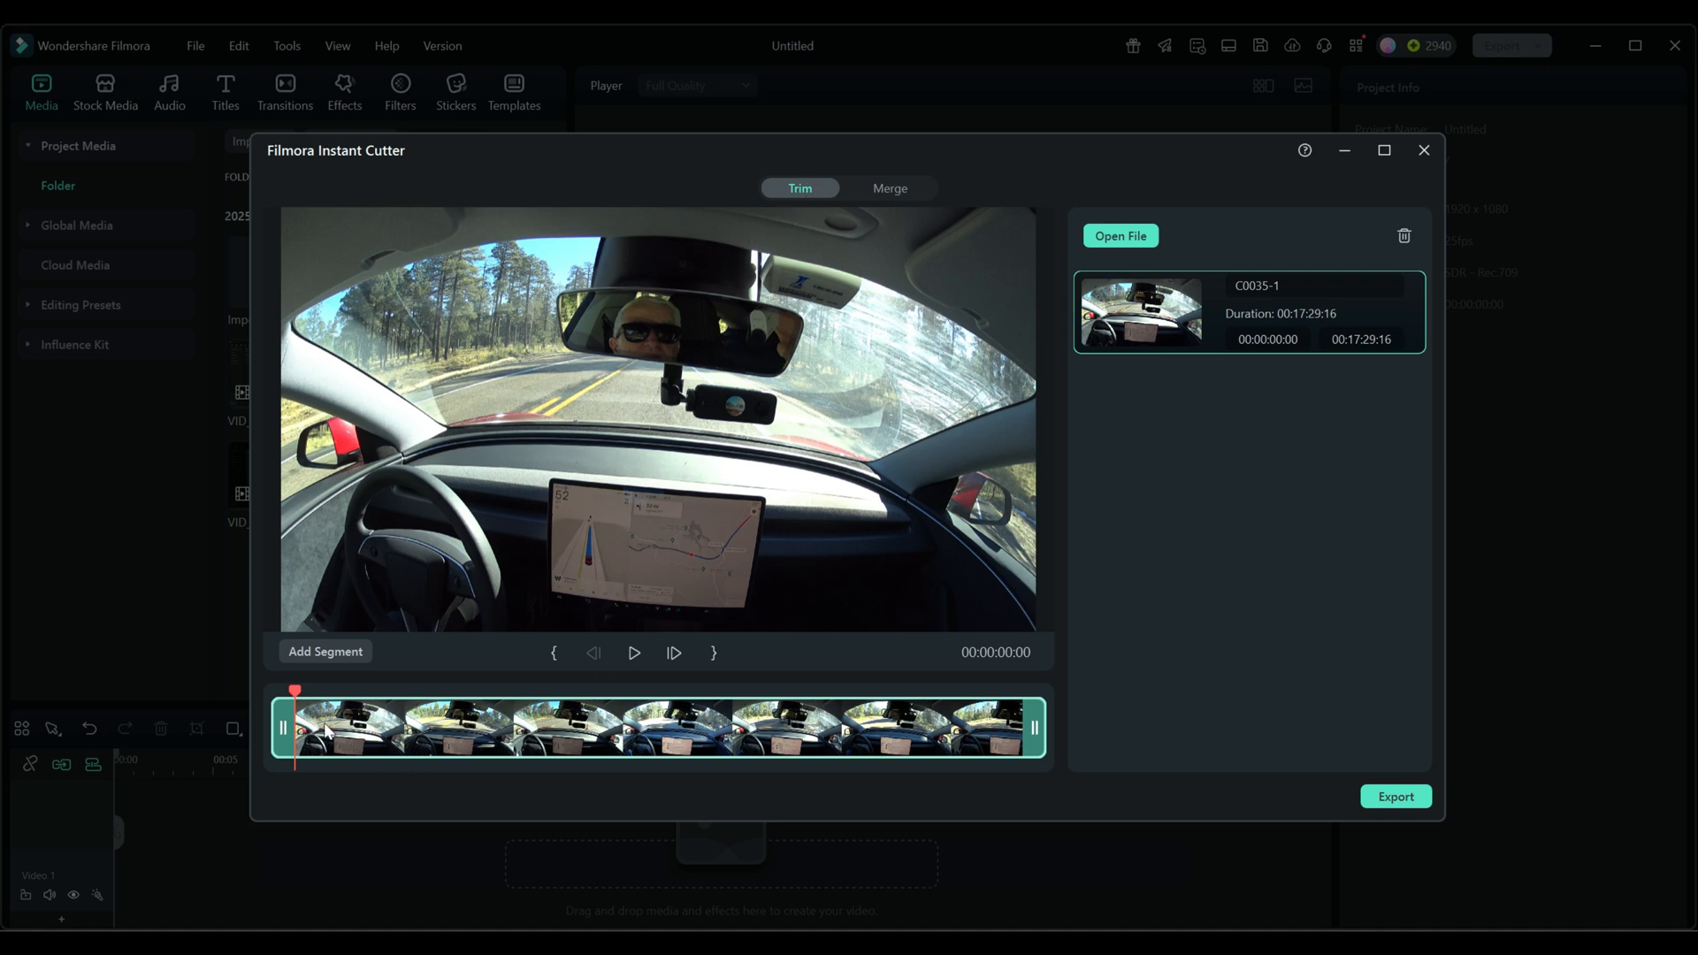
# - Preview the beginning of the C0035 clip with brief playback and by stepping single frames forward and backward
pyautogui.moveTo(292, 694)
pyautogui.mouseDown()
pyautogui.moveTo(951, 694)
pyautogui.moveTo(293, 726)
pyautogui.mouseUp()
pyautogui.click(635, 653)
pyautogui.click(635, 654)
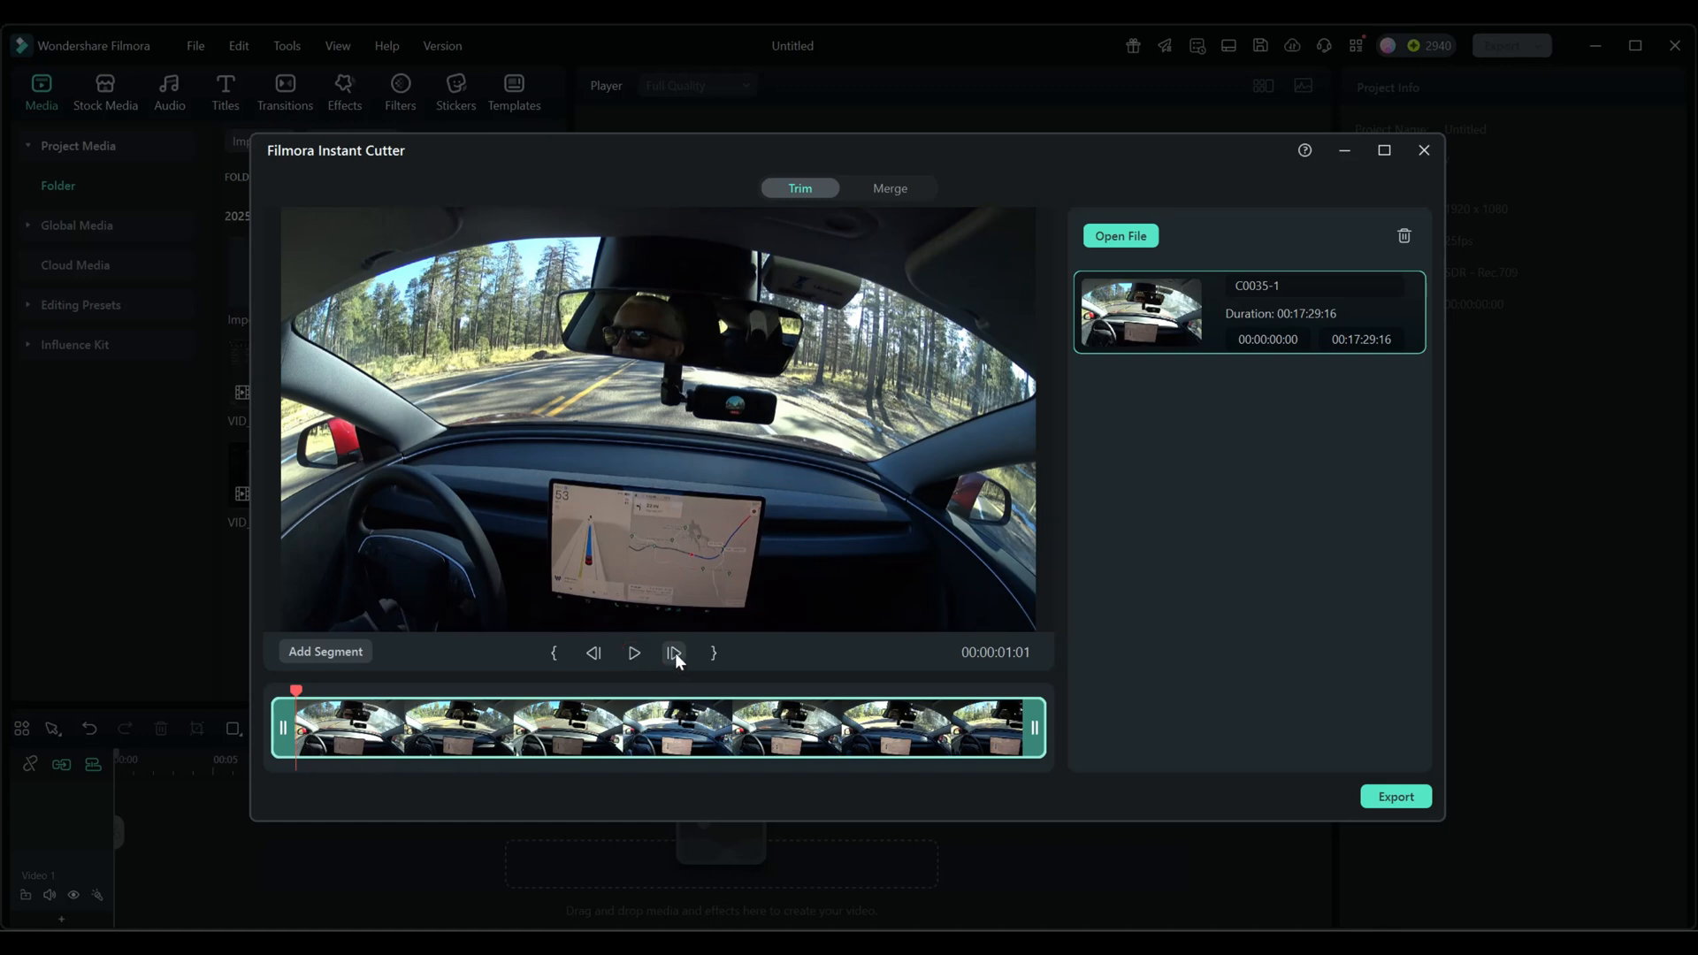
pyautogui.click(675, 653)
pyautogui.click(675, 653)
pyautogui.click(674, 653)
pyautogui.click(675, 652)
pyautogui.click(675, 653)
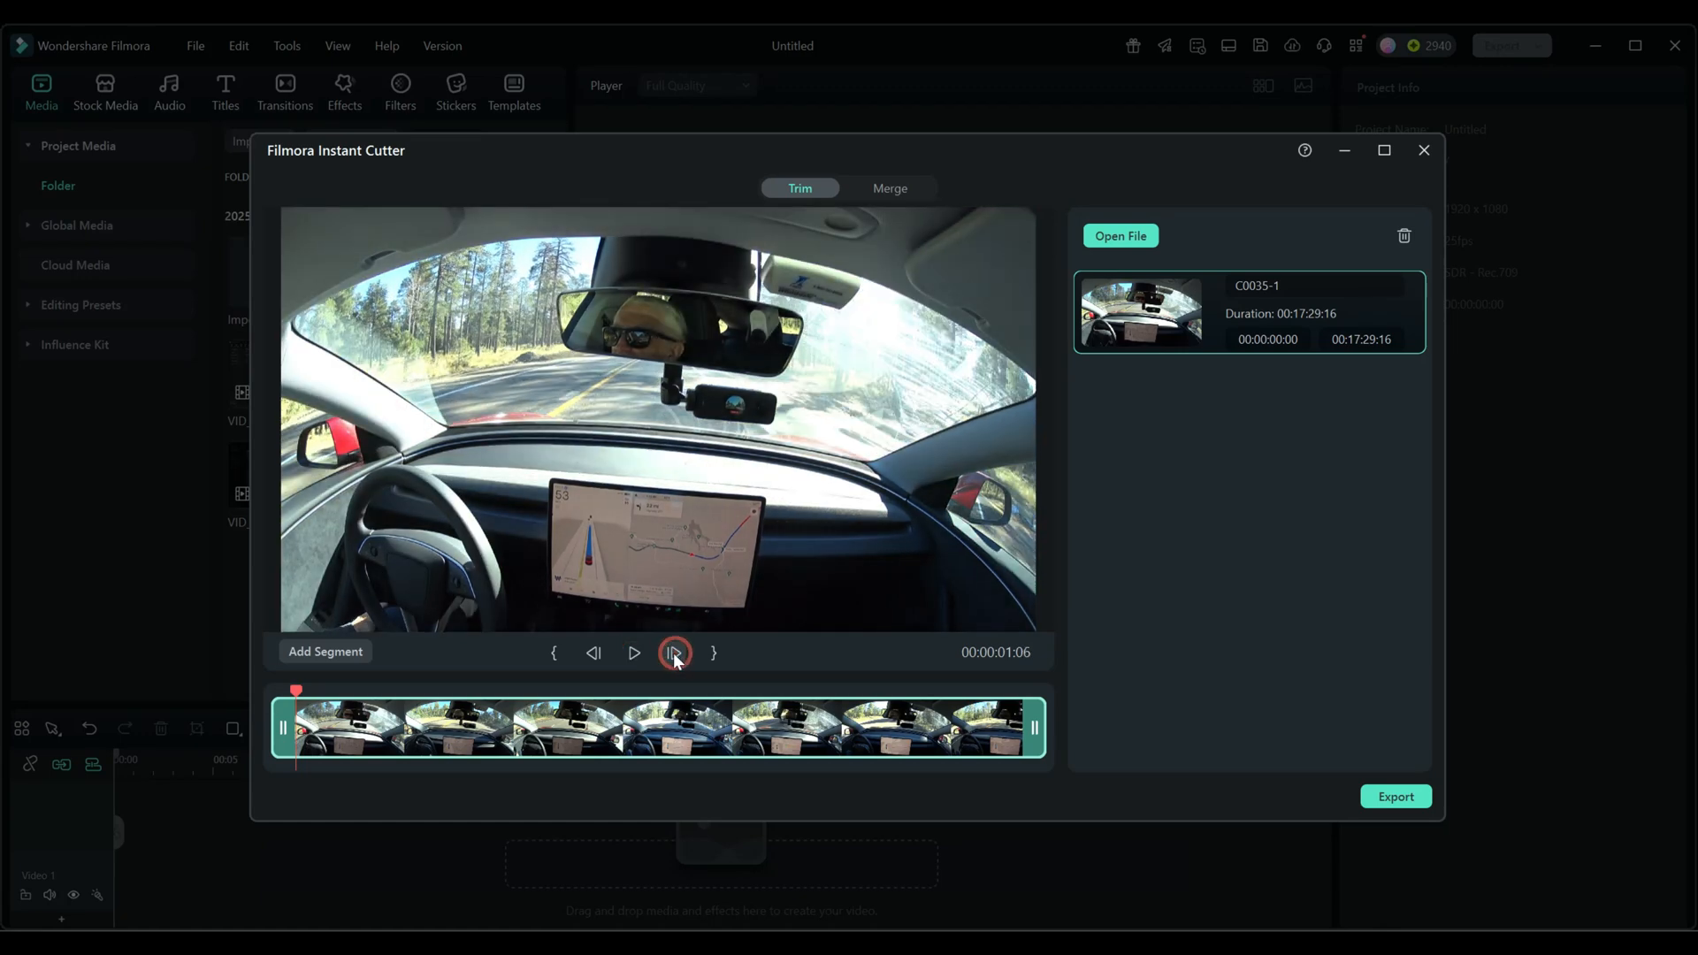
pyautogui.click(594, 652)
pyautogui.click(594, 653)
pyautogui.click(593, 653)
pyautogui.click(594, 653)
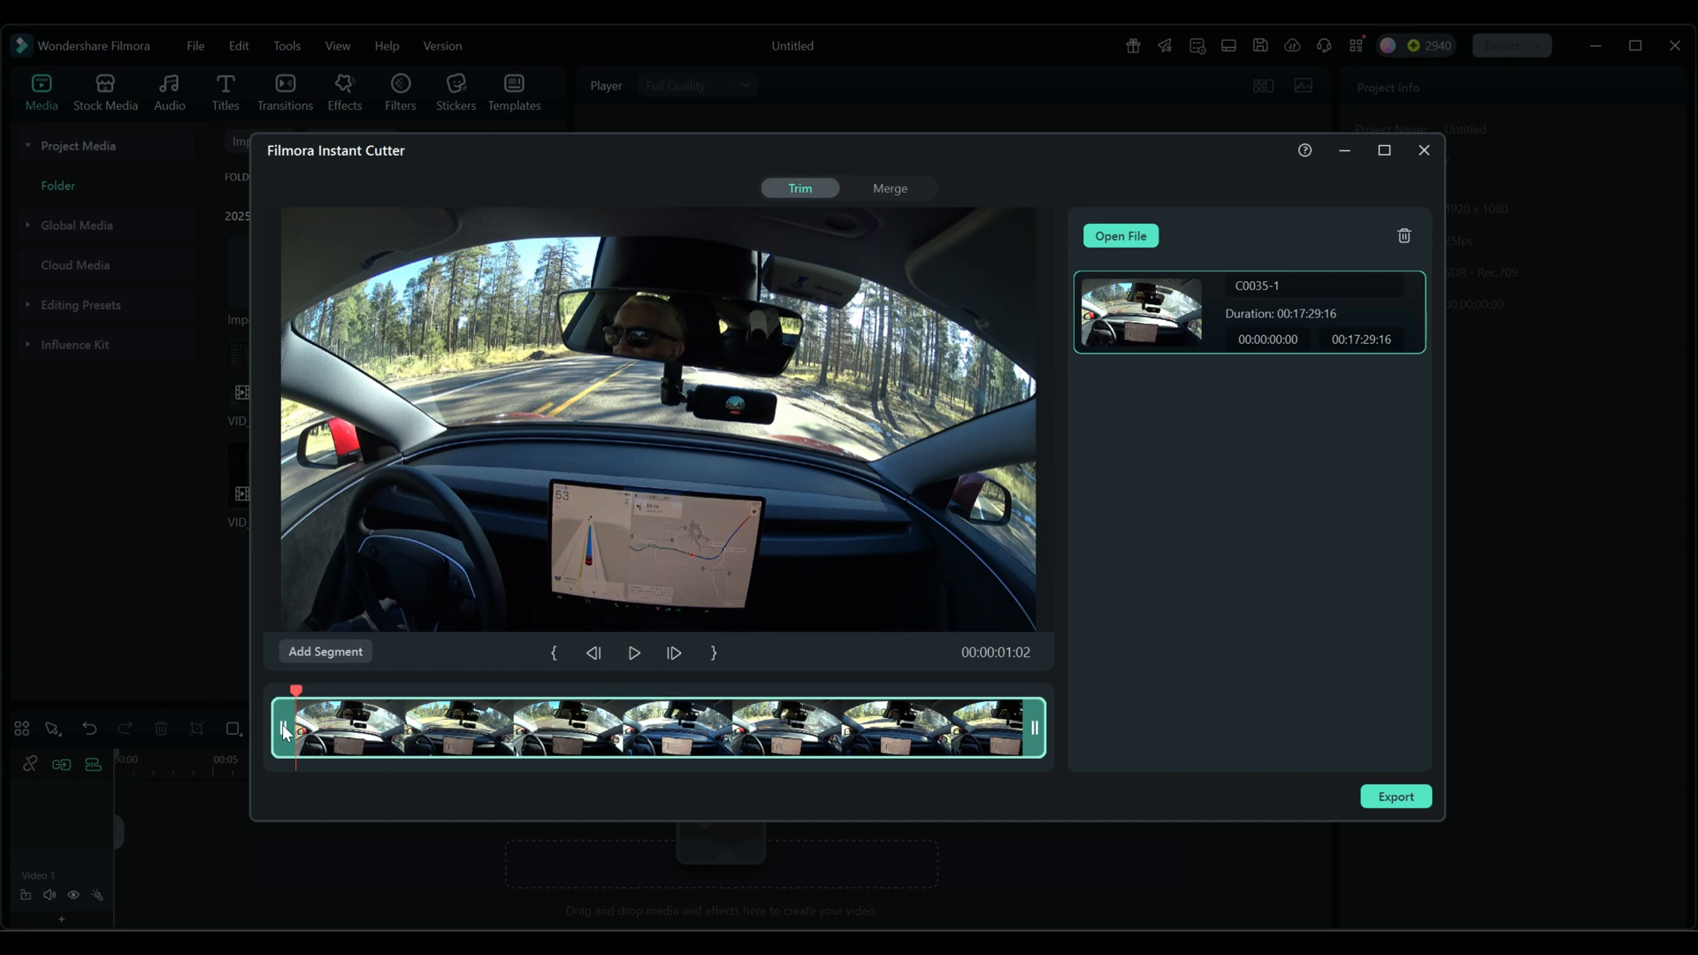
# - Find the wanted opening frame in the C0035 clip and set the first segment's start to 00:03:20:13
pyautogui.moveTo(283, 728)
pyautogui.mouseDown()
pyautogui.moveTo(693, 728)
pyautogui.moveTo(302, 727)
pyautogui.mouseUp()
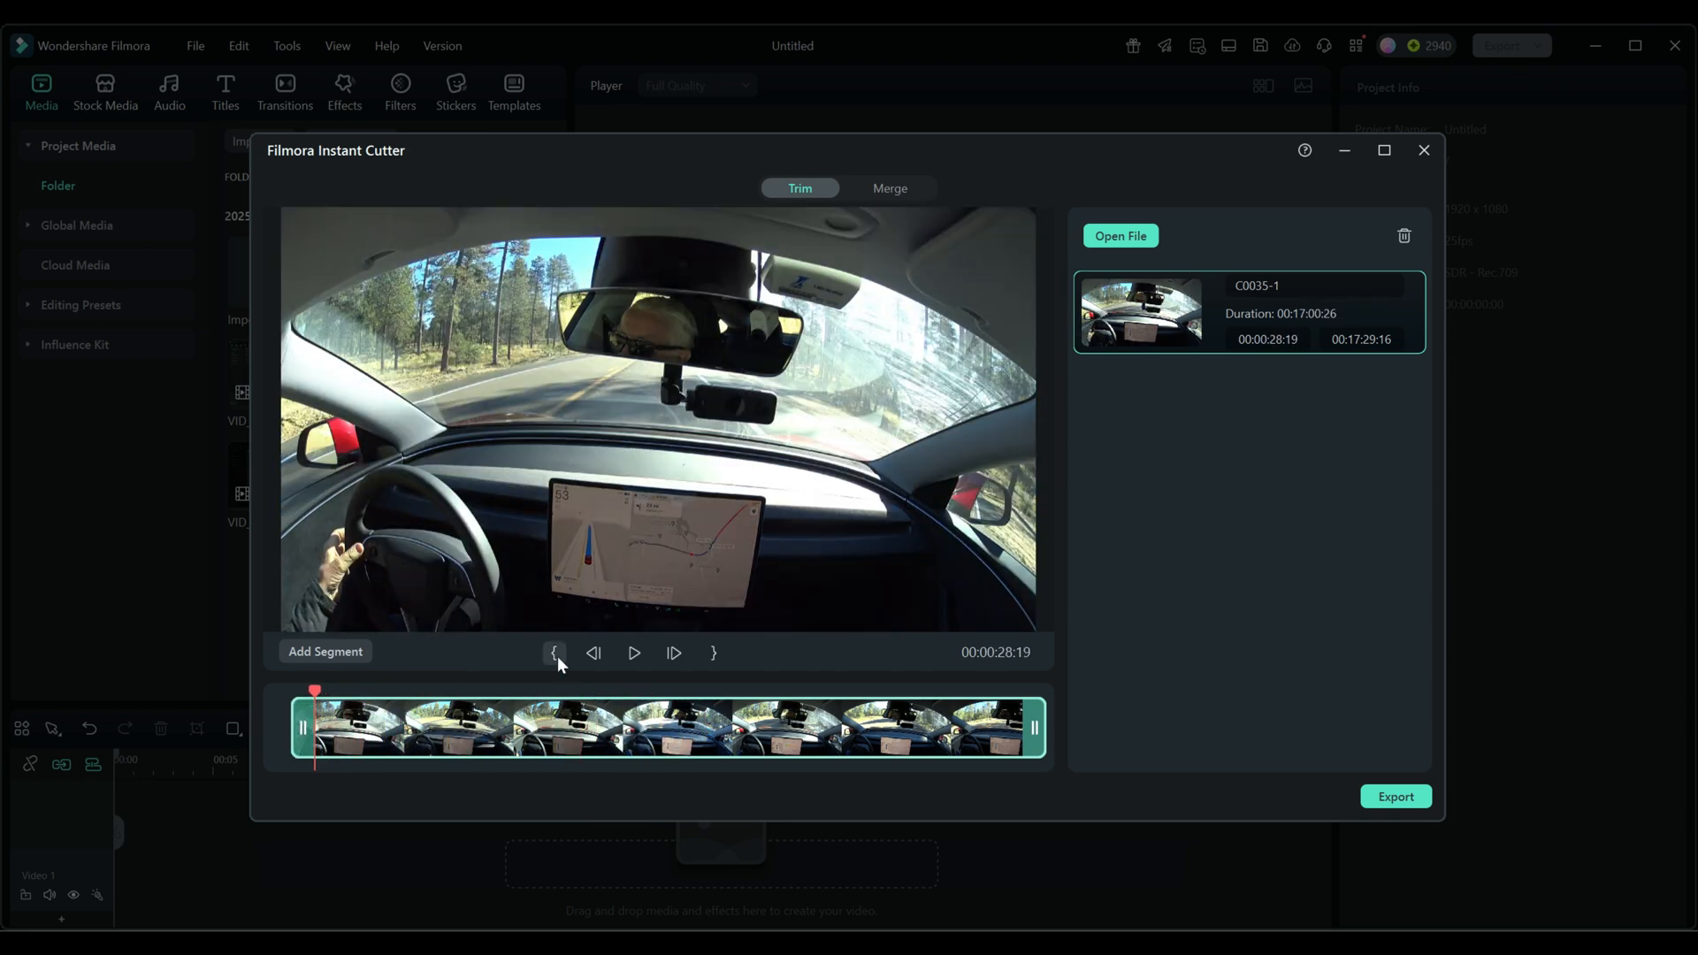
pyautogui.moveTo(315, 690); pyautogui.dragTo(432, 699)
pyautogui.click(635, 653)
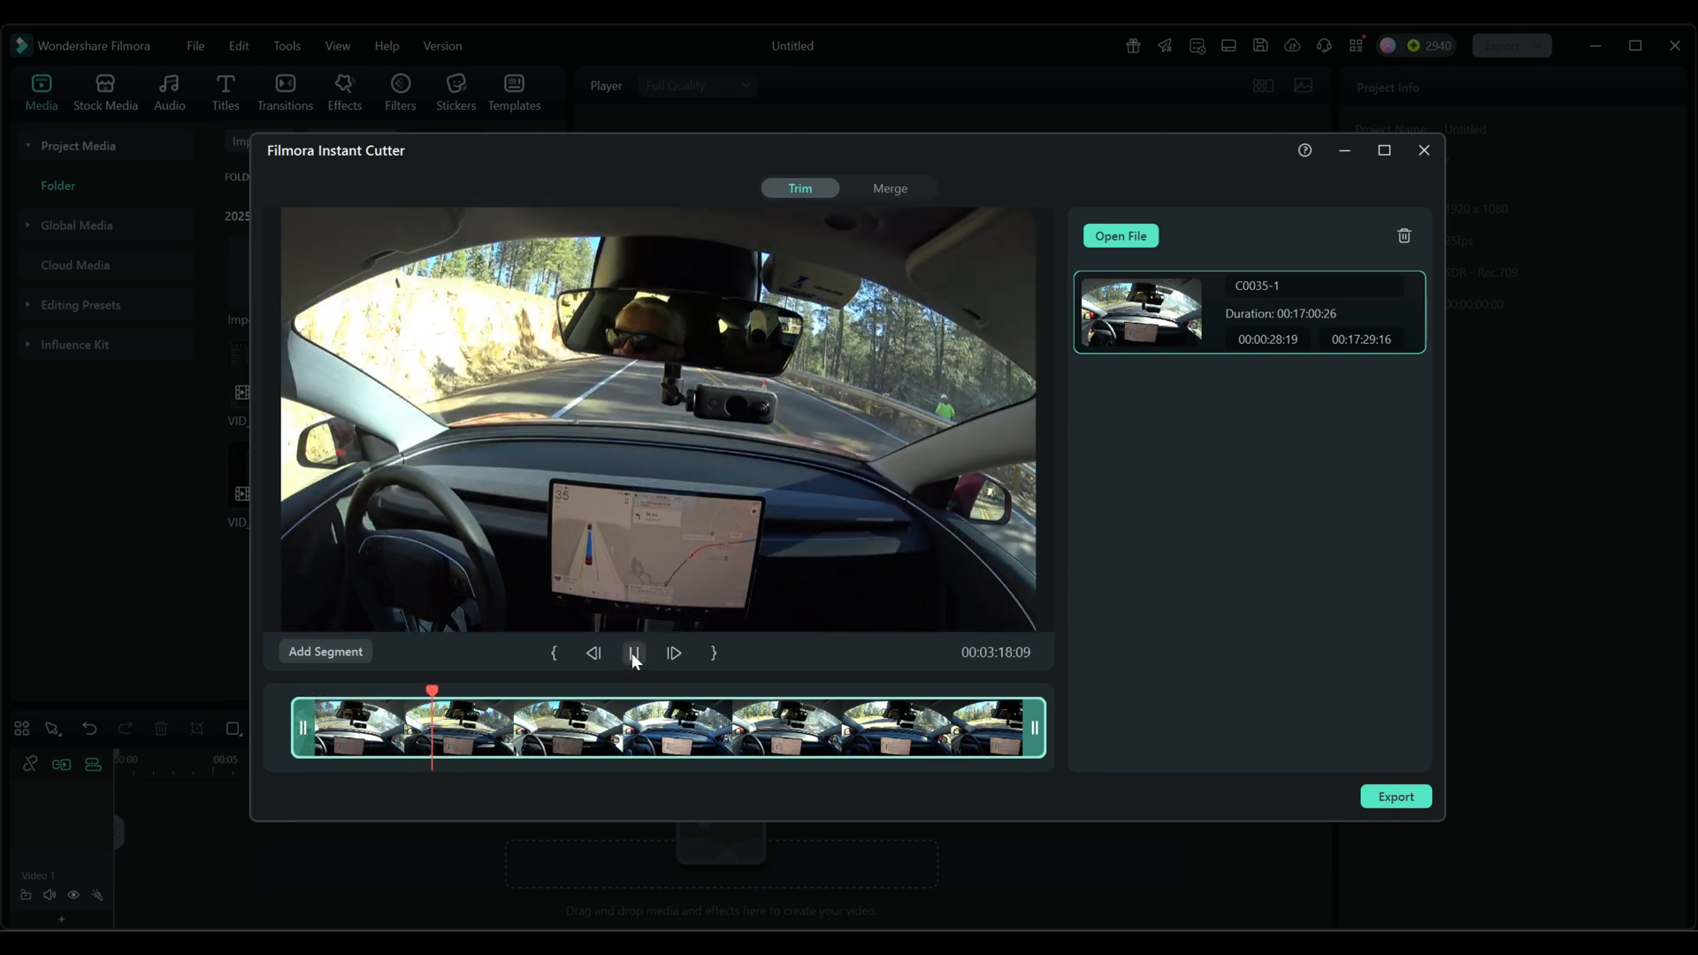
pyautogui.click(633, 654)
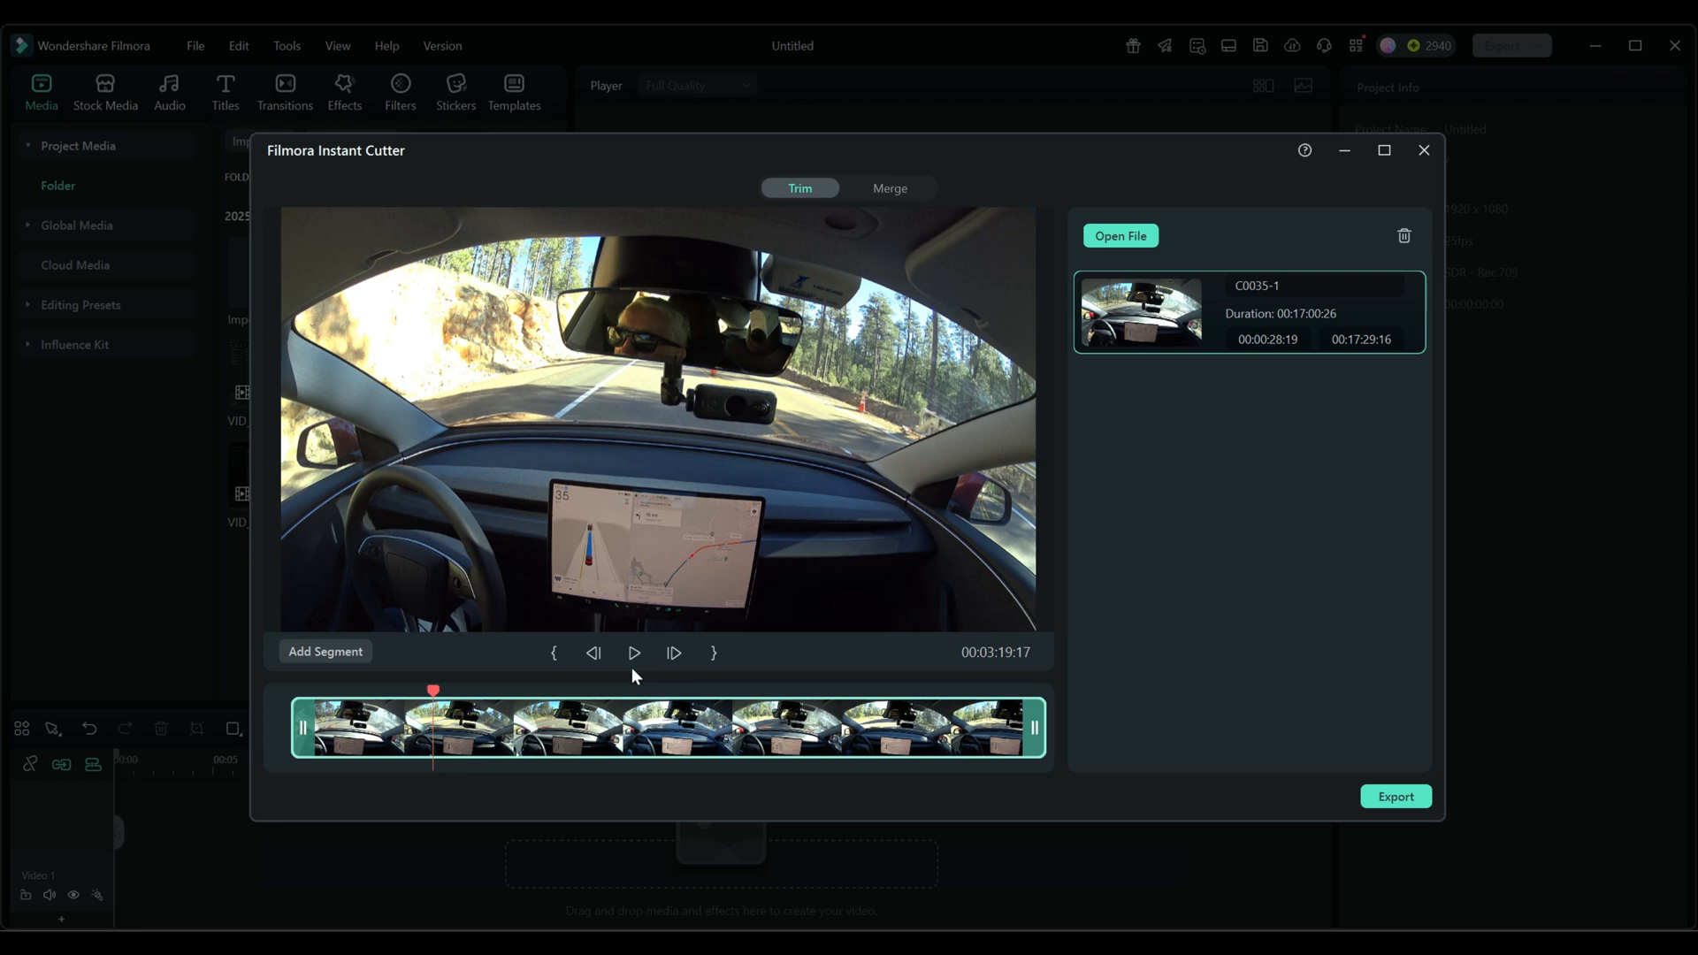
pyautogui.click(633, 656)
pyautogui.click(633, 656)
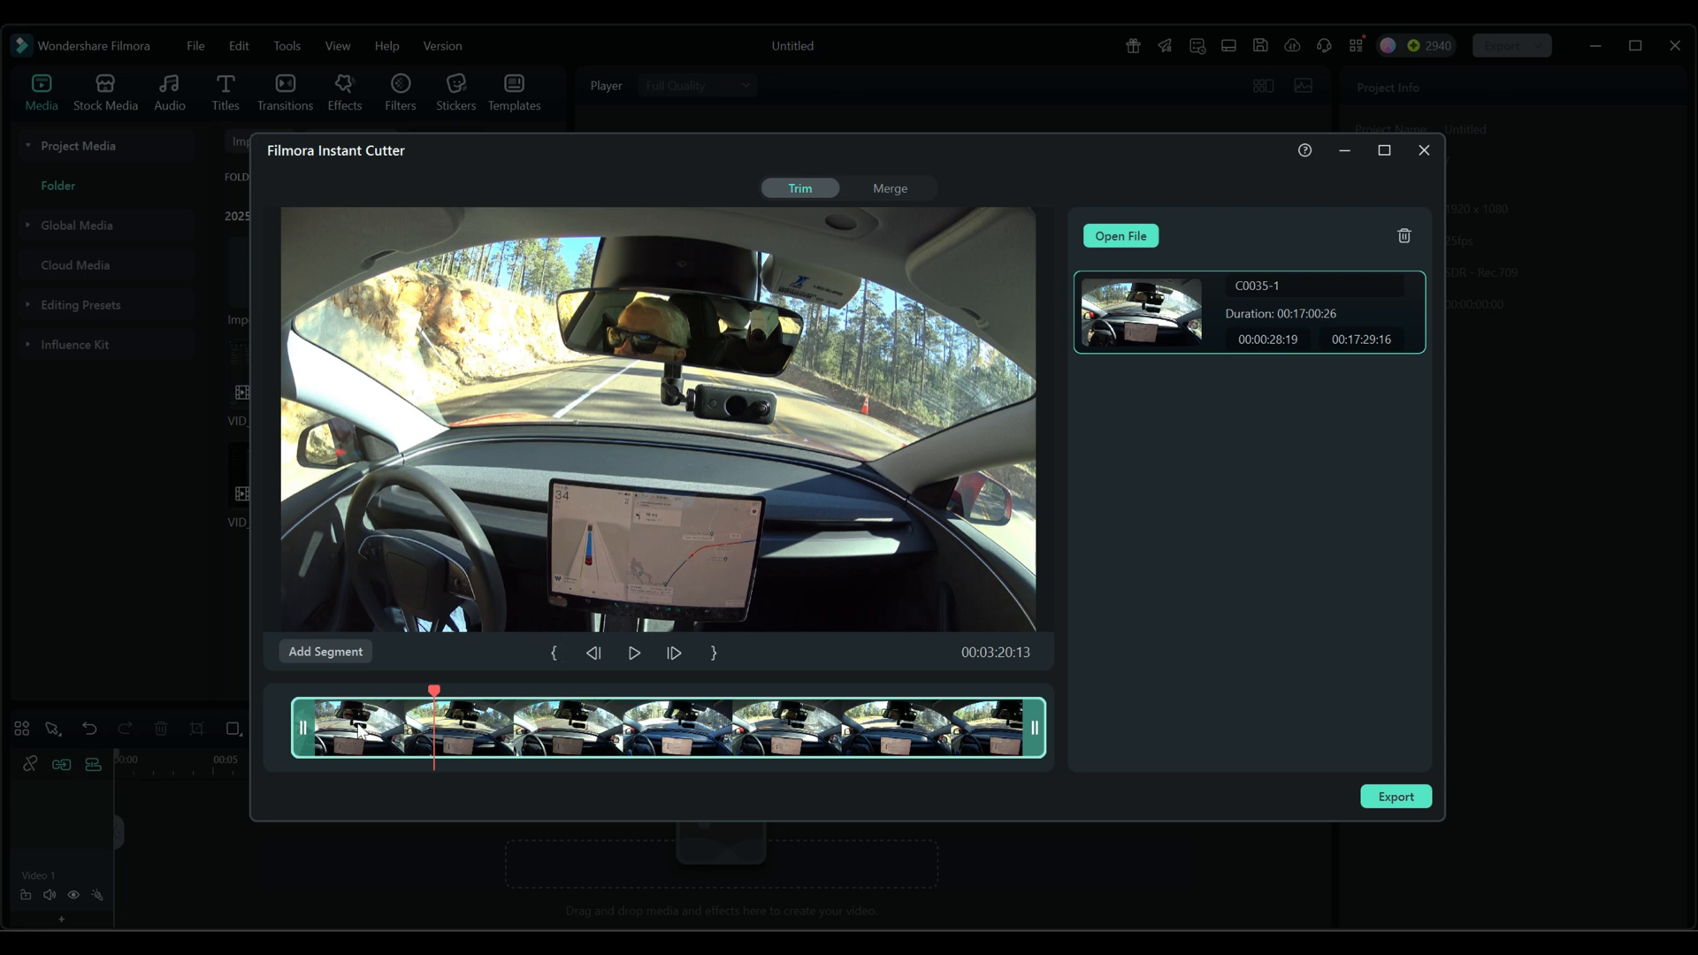
pyautogui.click(555, 653)
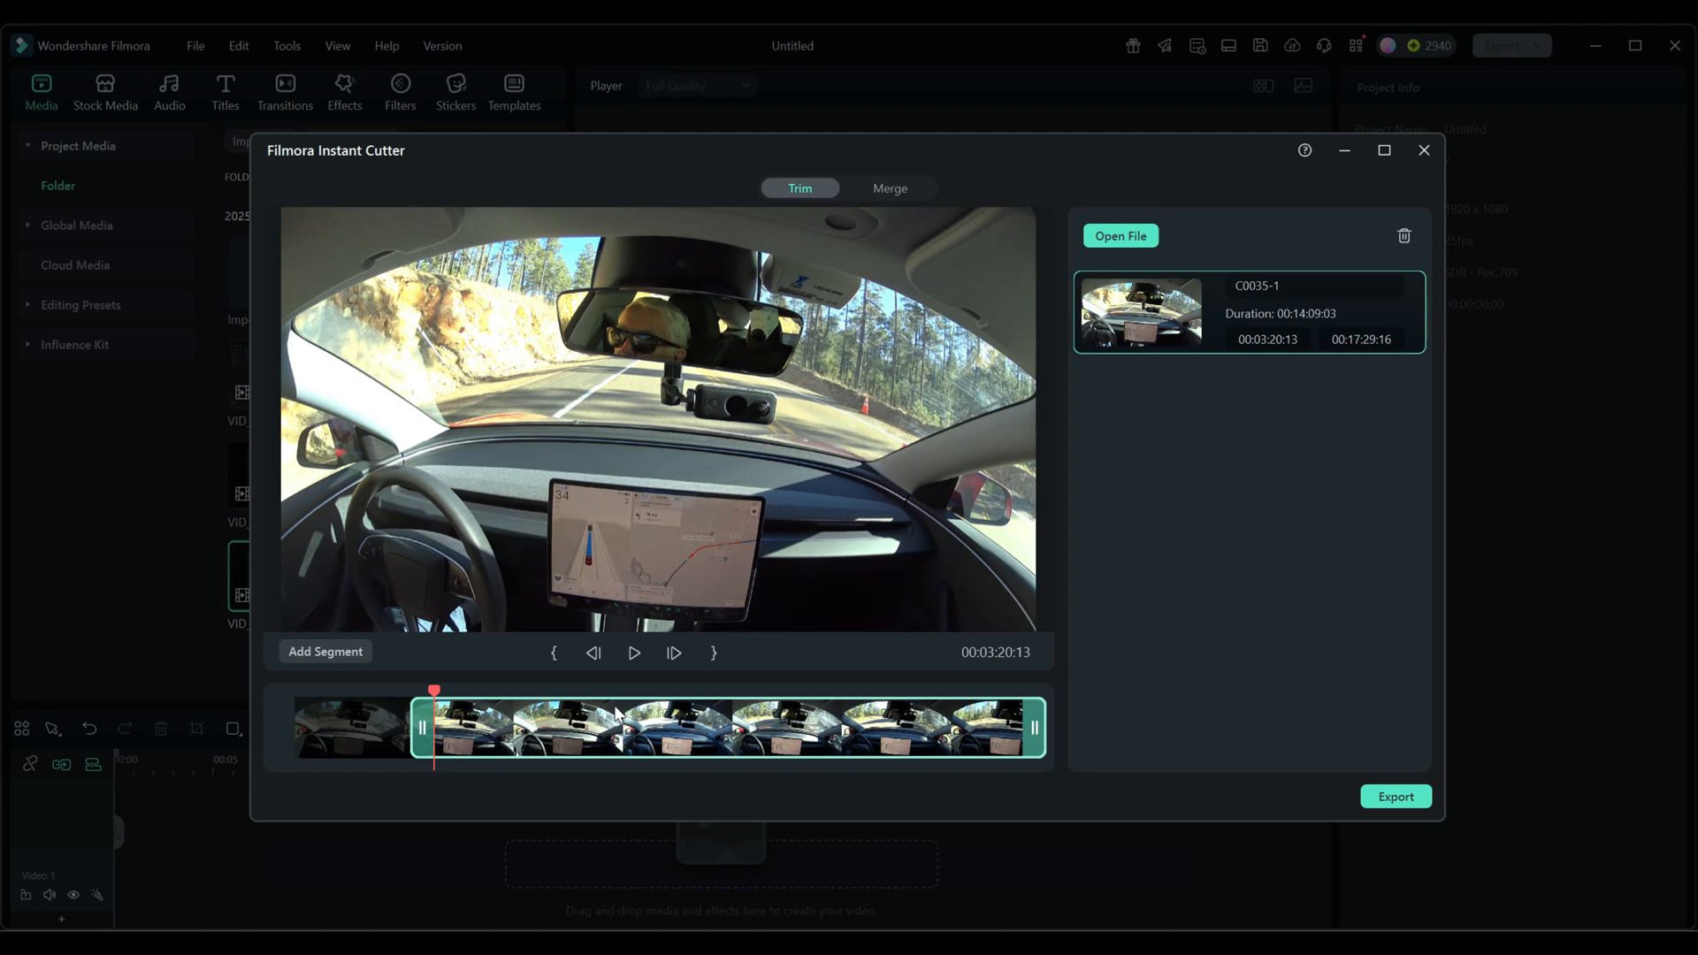
# - Play on to the wanted closing frame and set the first segment's end to 00:03:27:11
pyautogui.press('space')
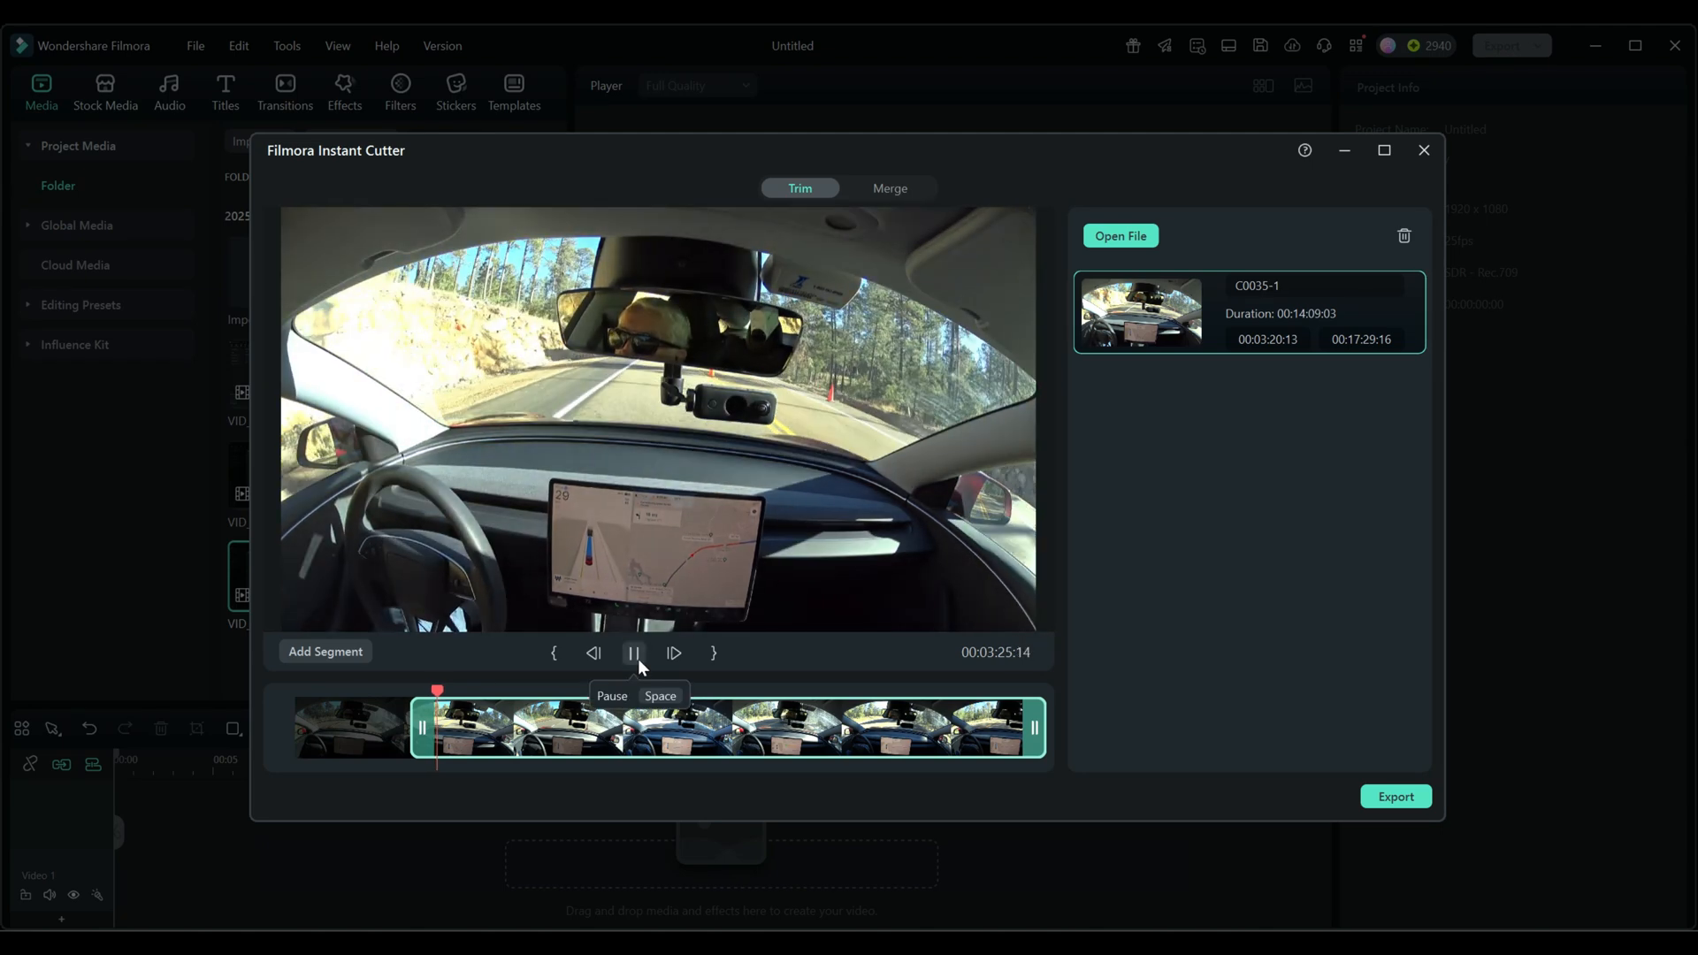
pyautogui.click(638, 660)
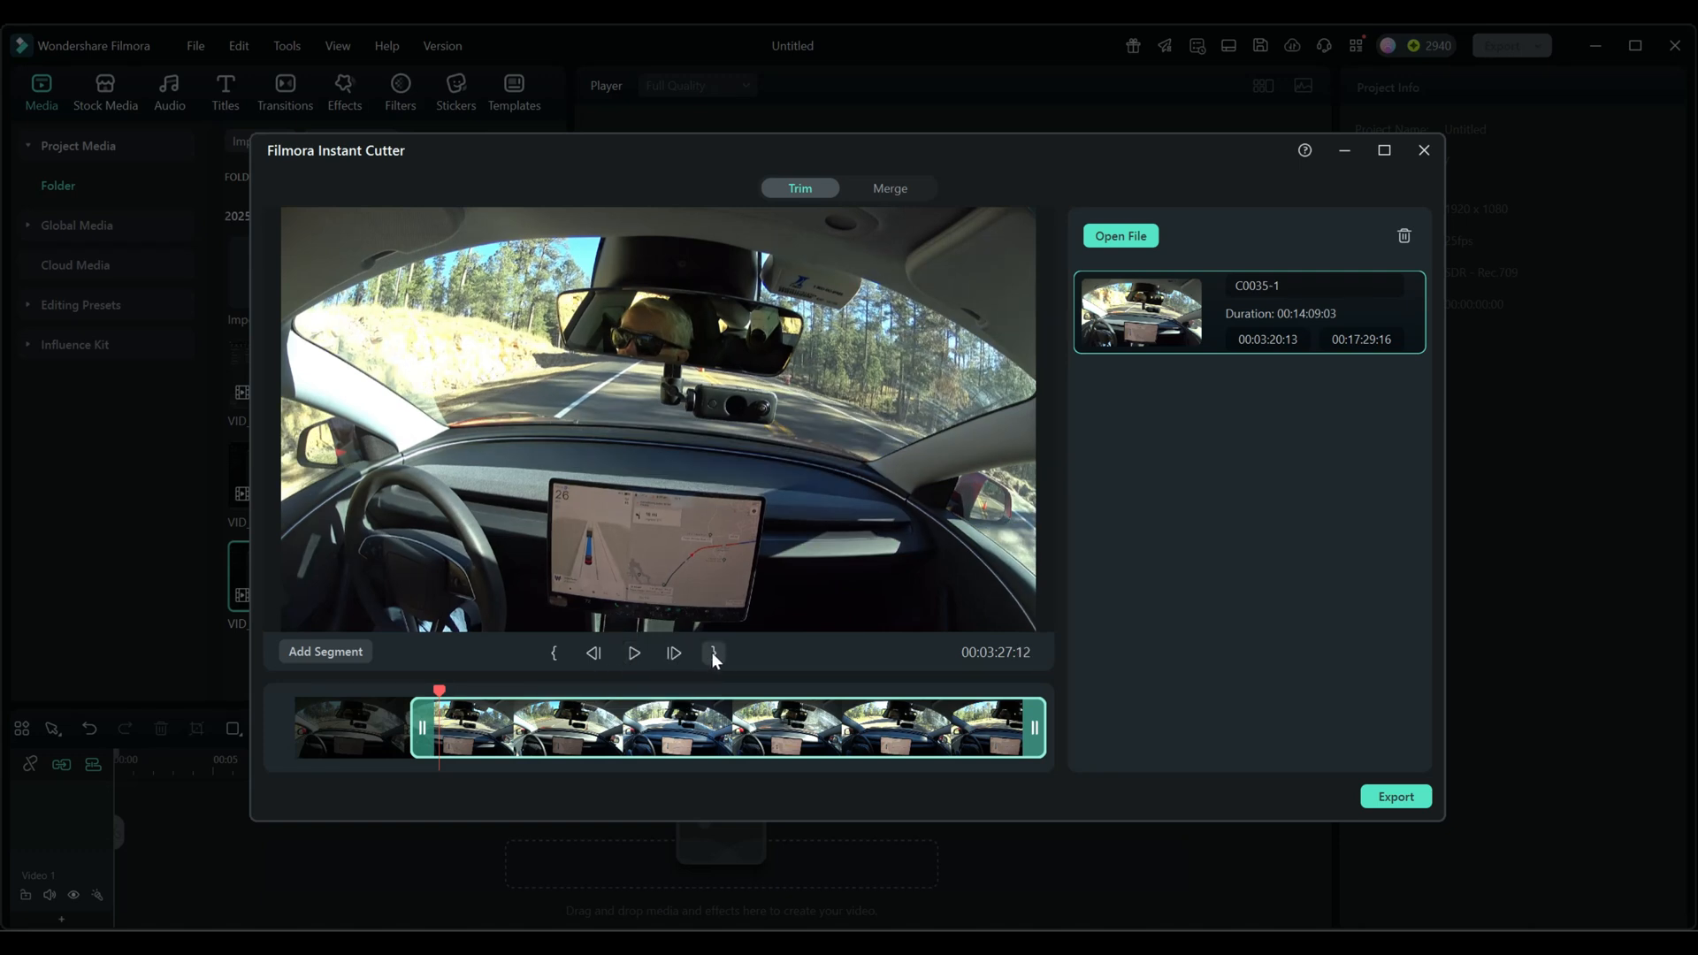
pyautogui.click(593, 653)
pyautogui.click(593, 653)
pyautogui.click(672, 653)
pyautogui.click(713, 653)
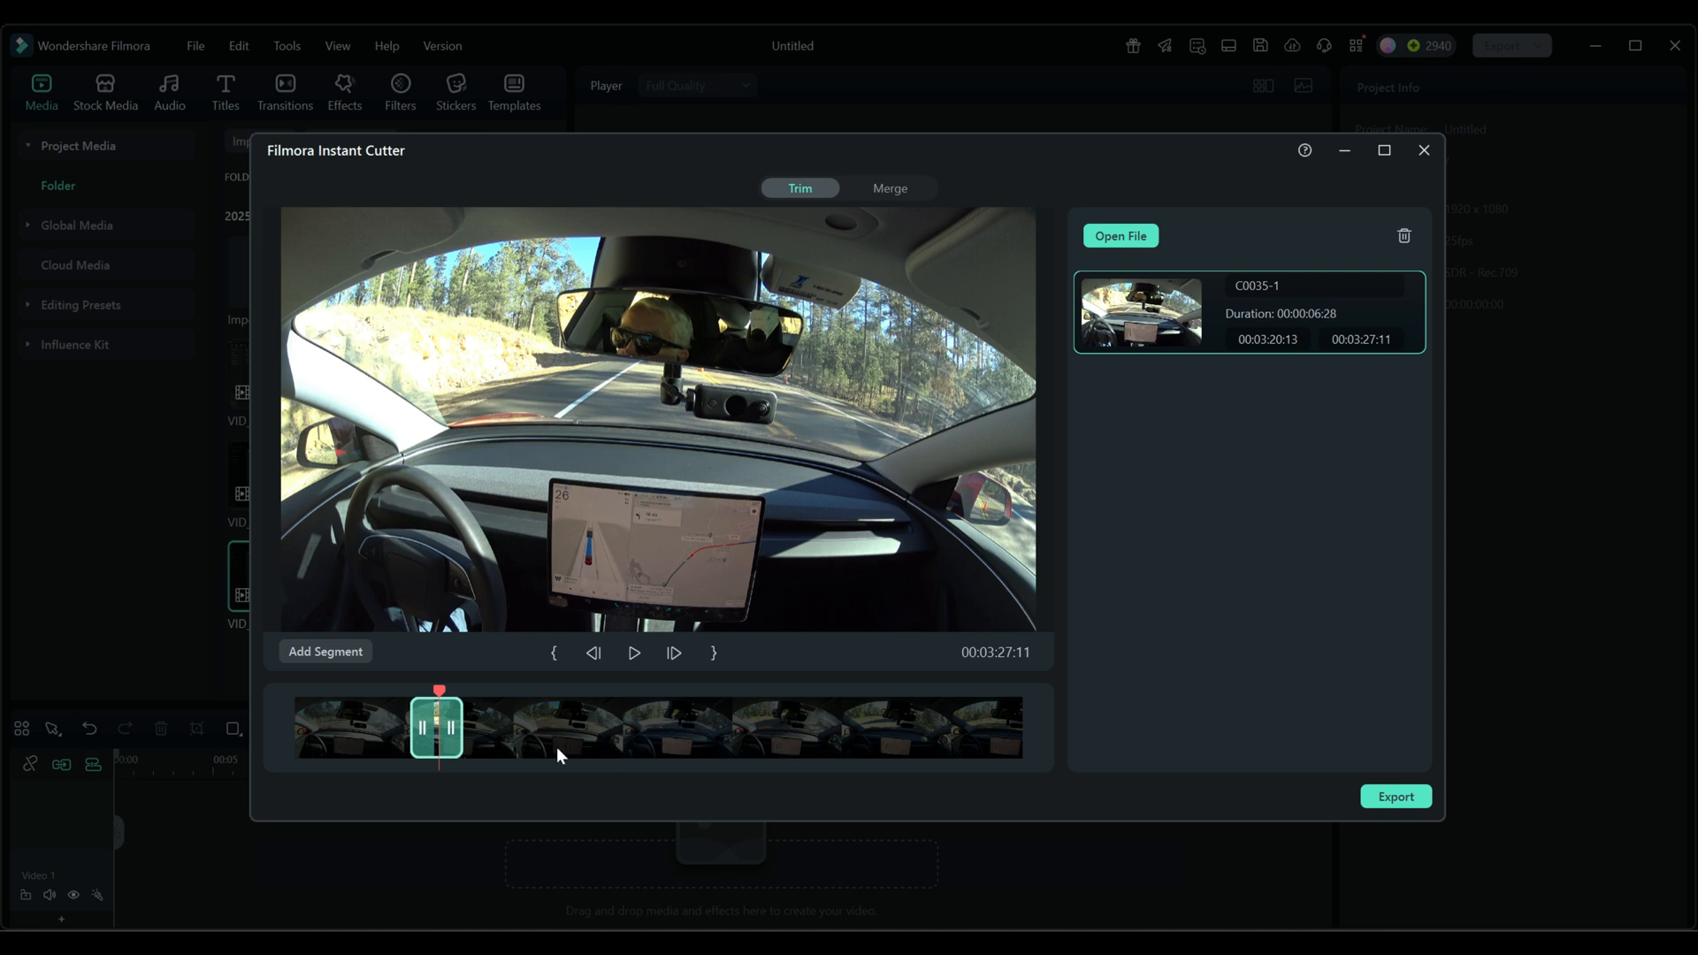
# - Add a second segment from the same clip and set its start to 00:09:57:10
pyautogui.click(326, 651)
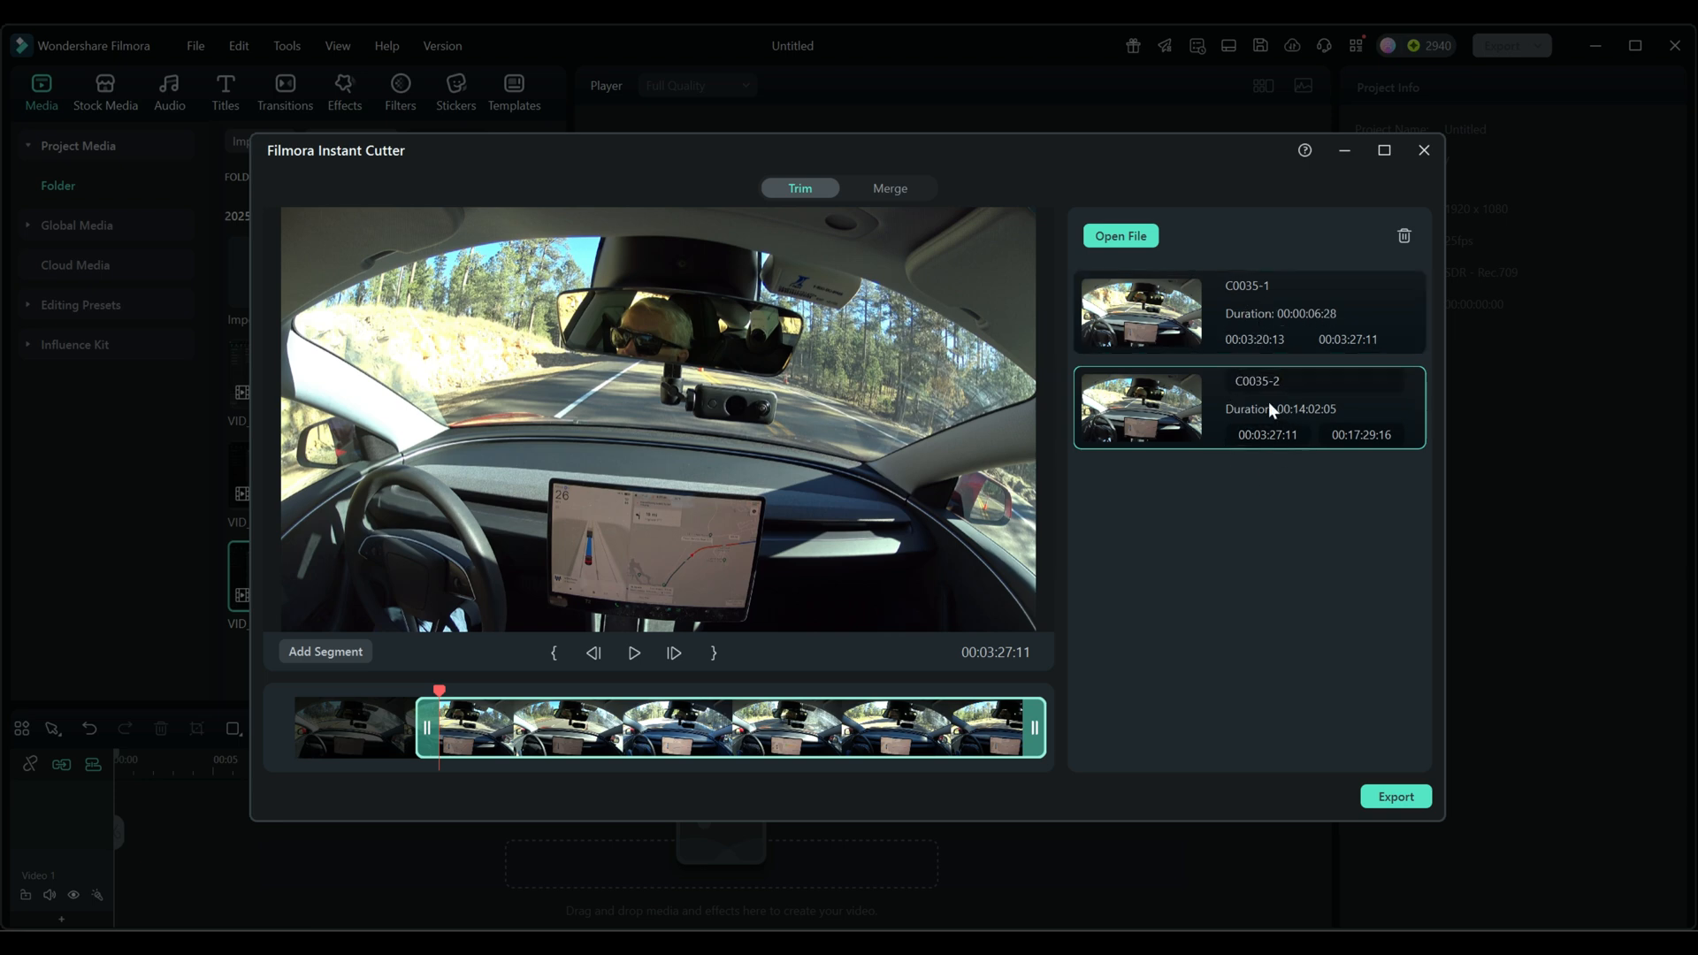
pyautogui.moveTo(440, 691); pyautogui.dragTo(708, 708)
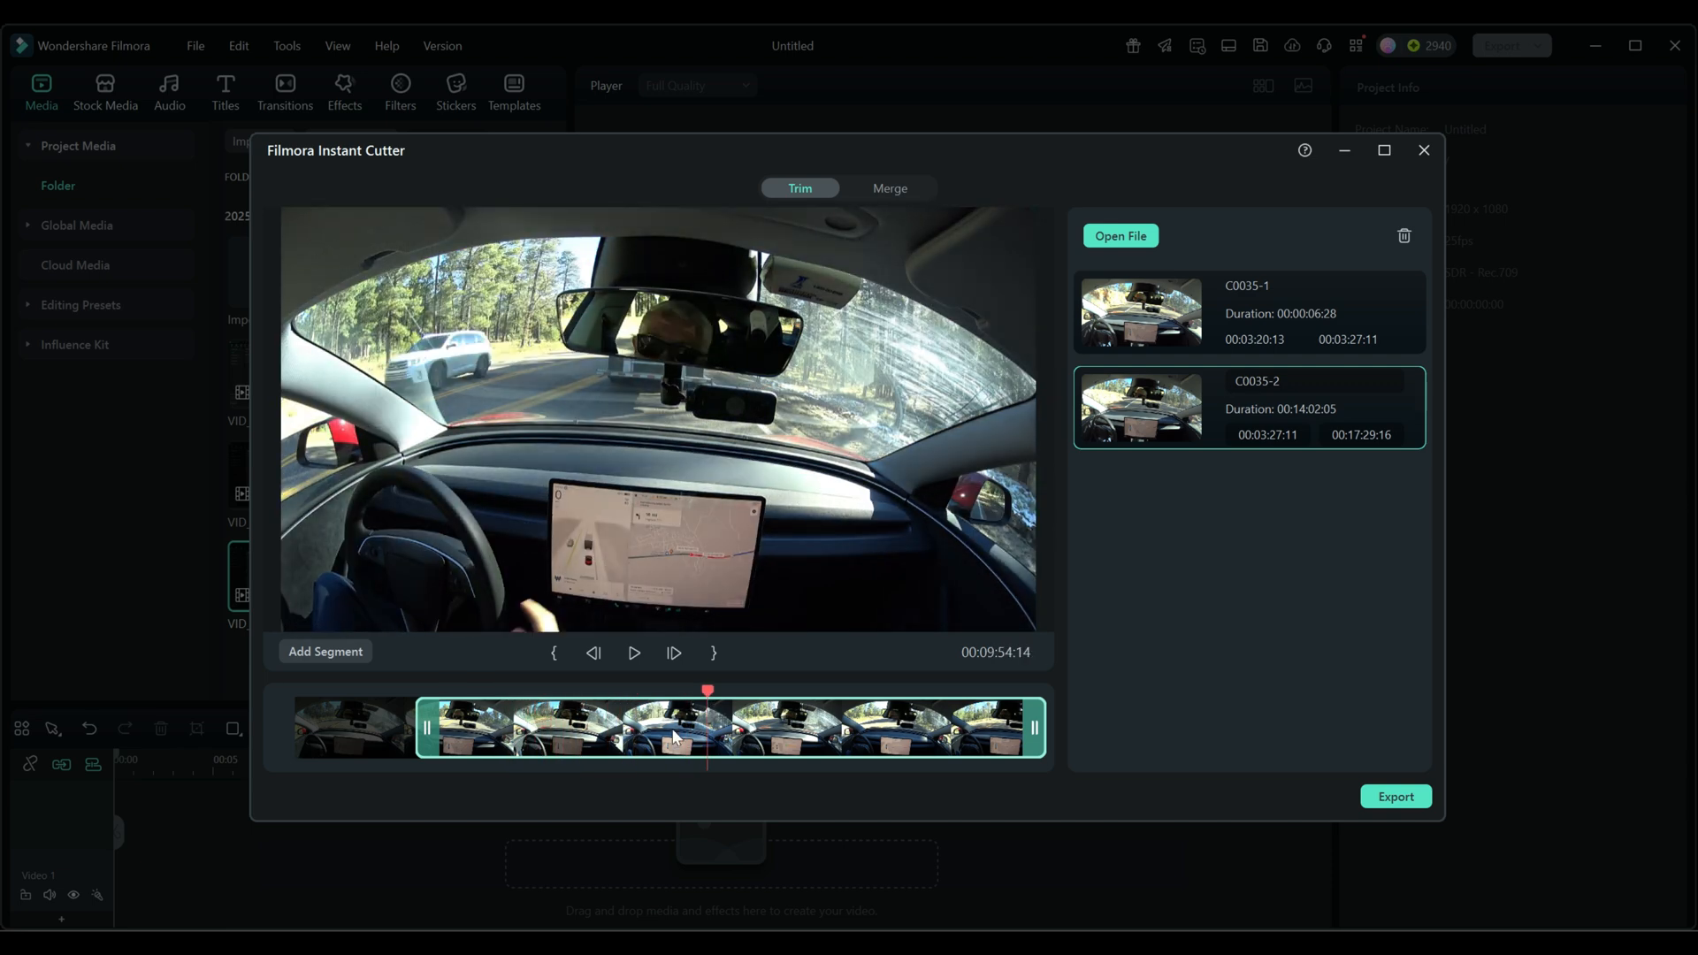
pyautogui.moveTo(426, 731); pyautogui.dragTo(698, 738)
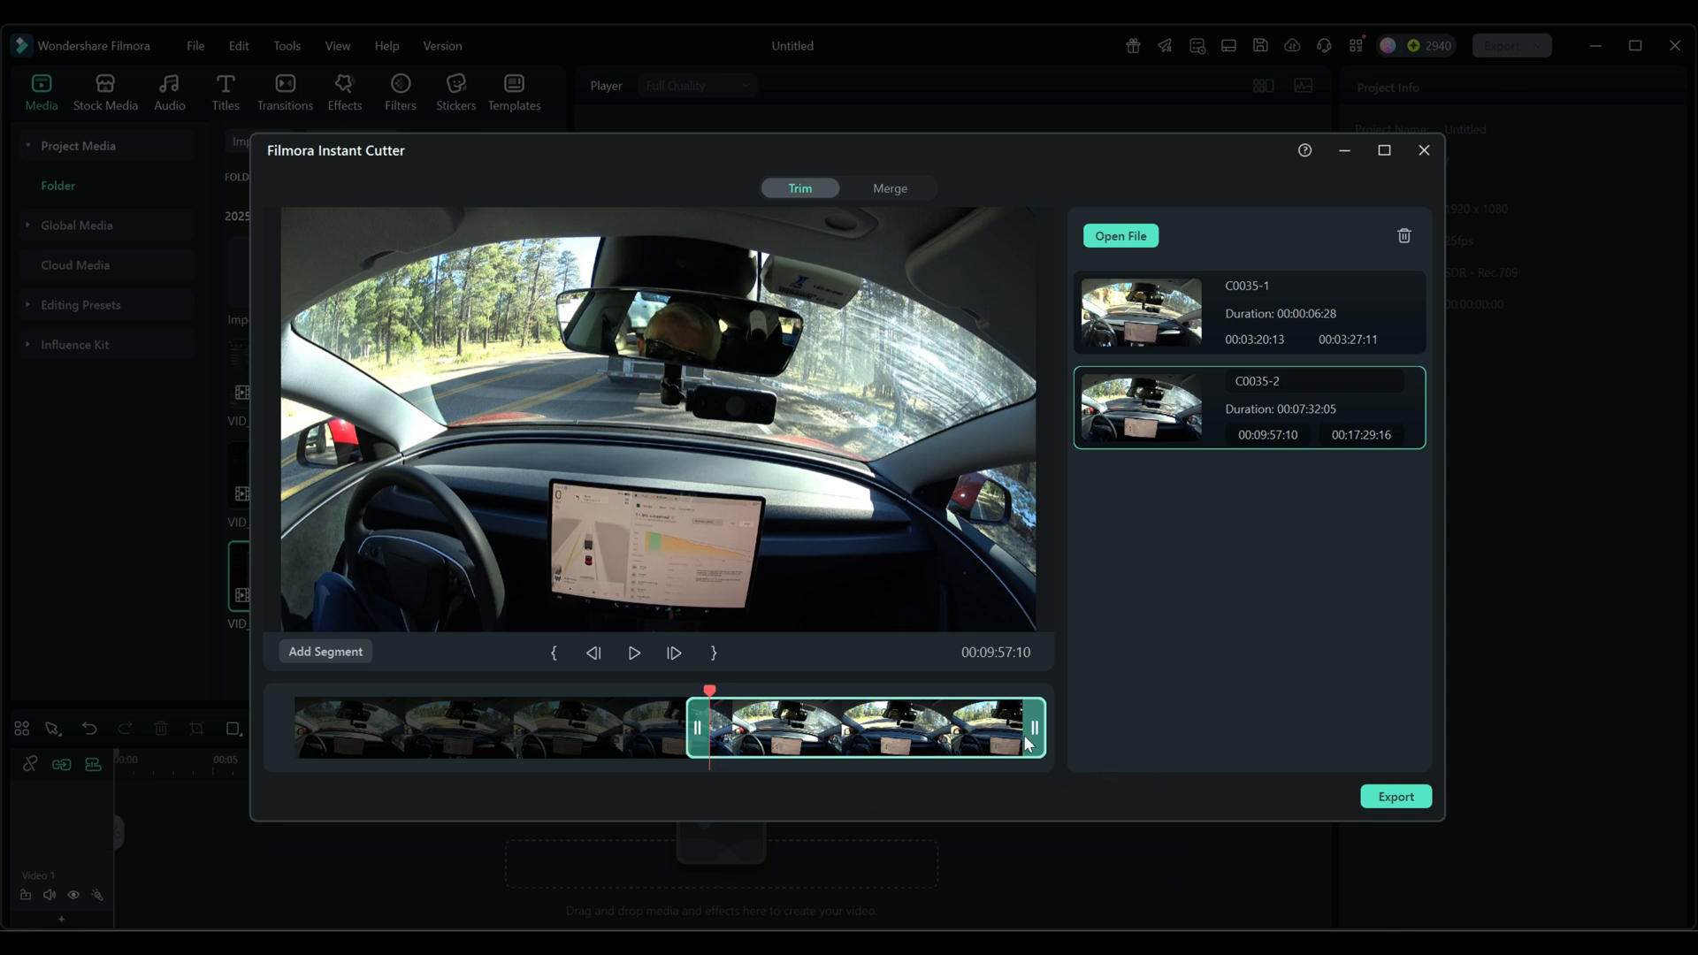
# - Set the end of segment C0035-2 to 00:11:47:23
pyautogui.moveTo(709, 694); pyautogui.dragTo(786, 699)
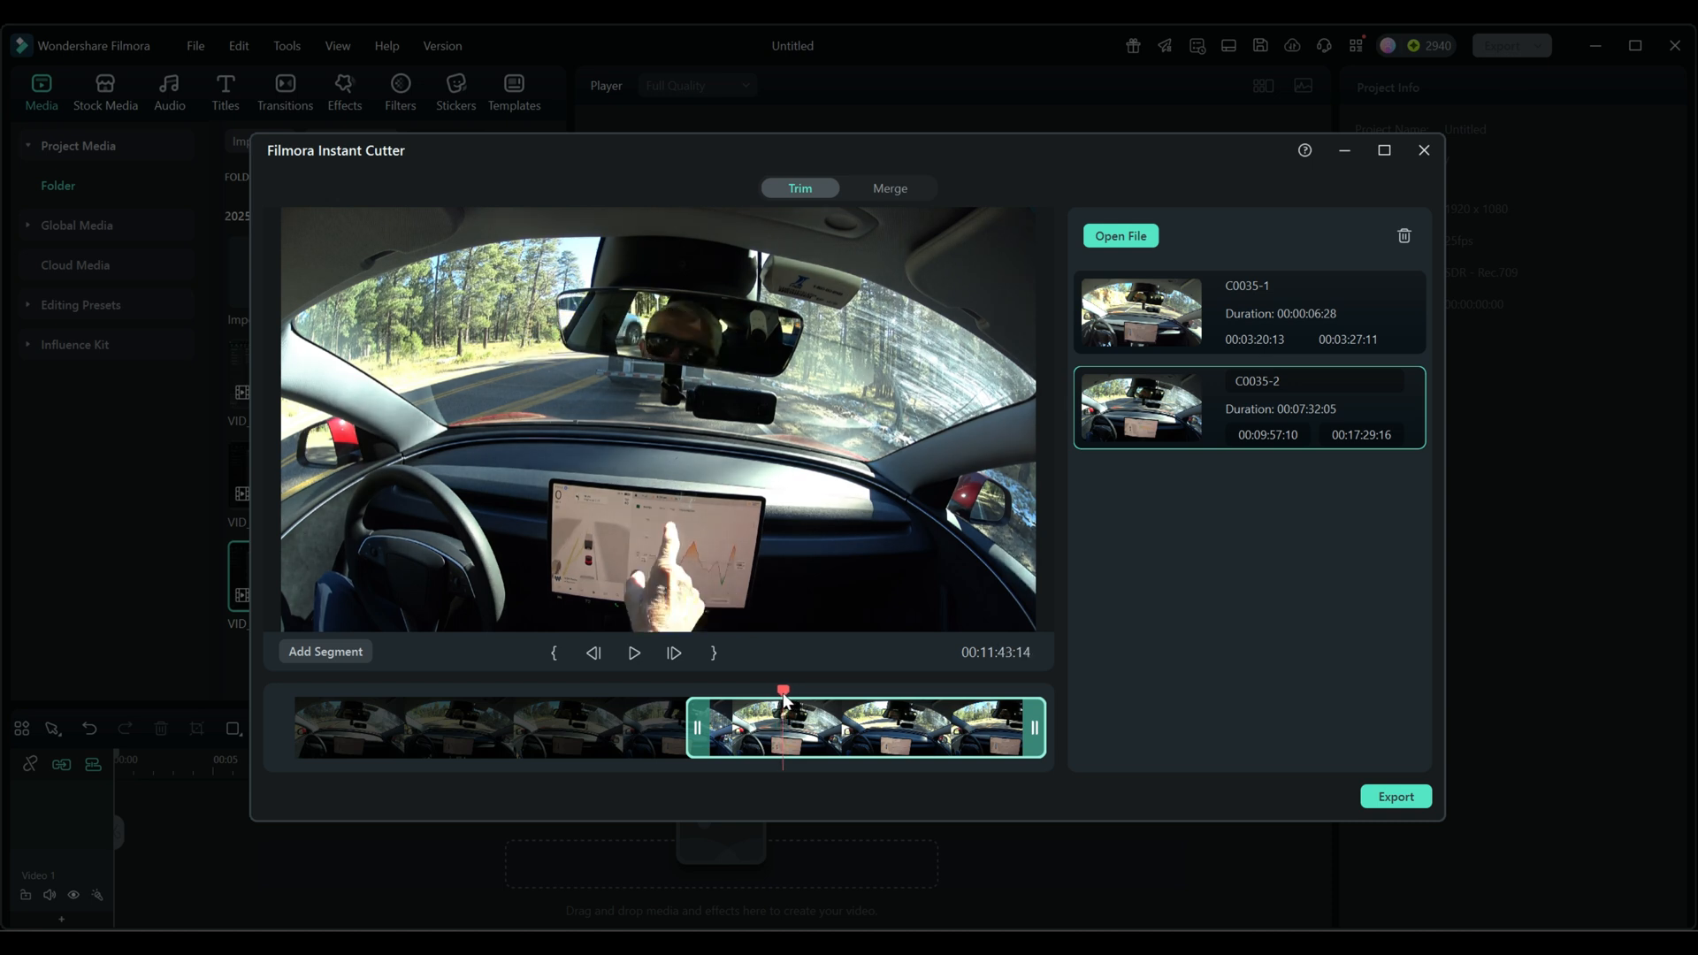
pyautogui.moveTo(786, 694); pyautogui.dragTo(788, 695)
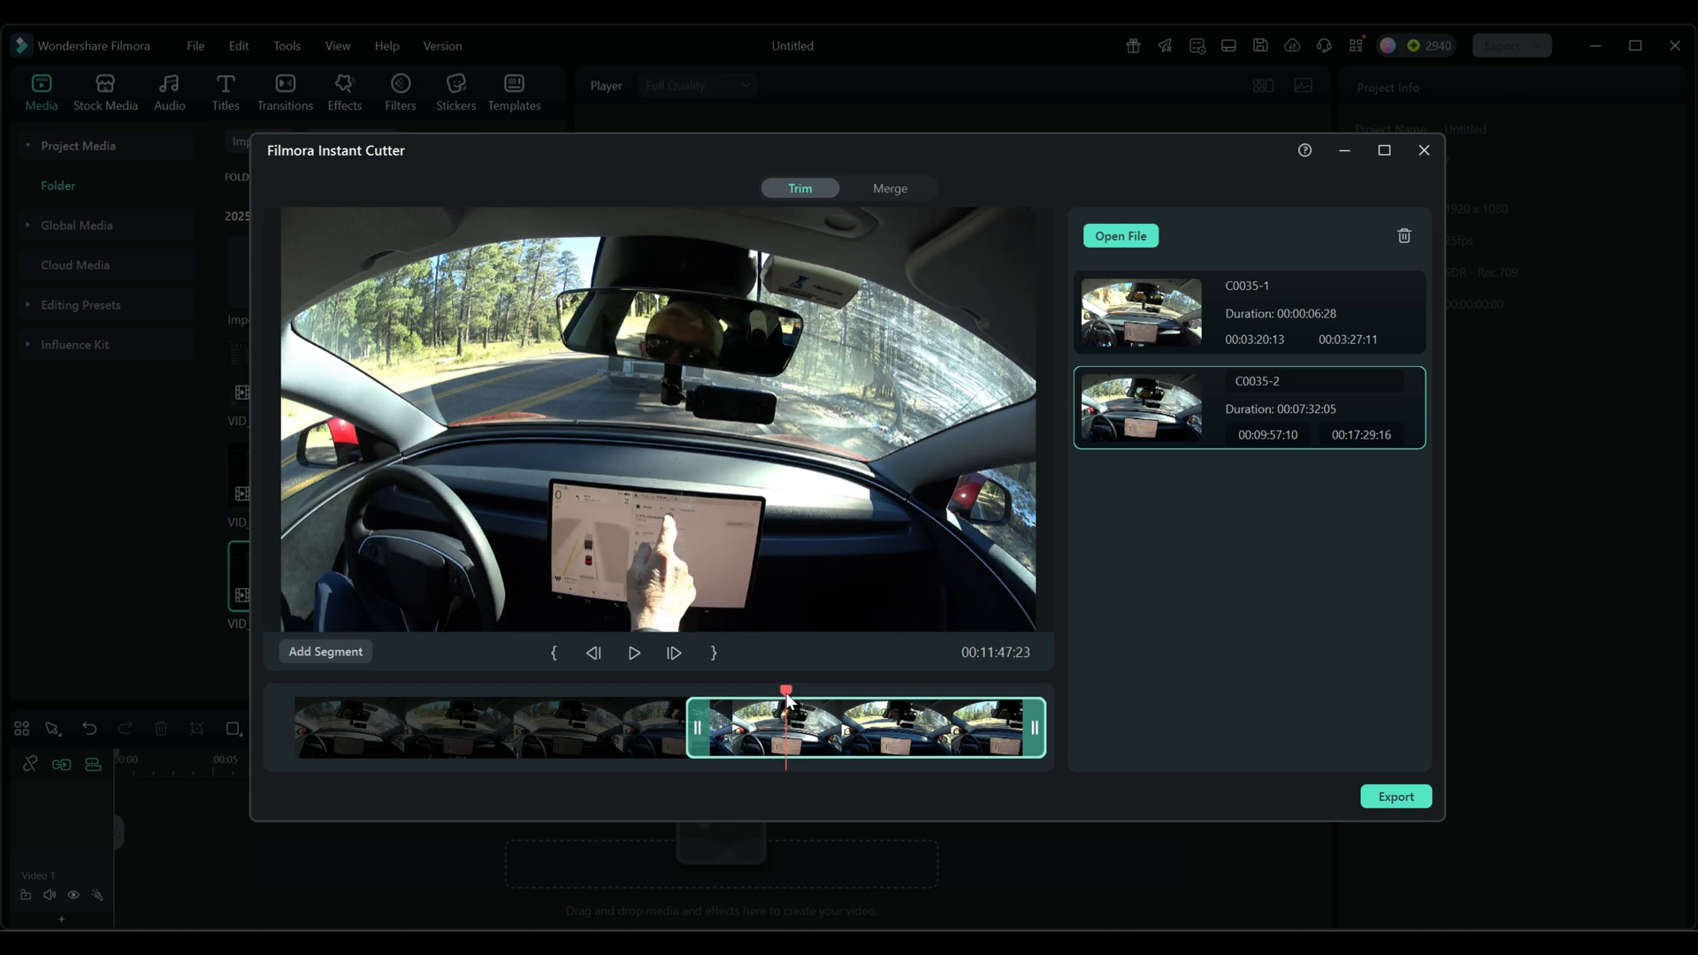
pyautogui.click(715, 652)
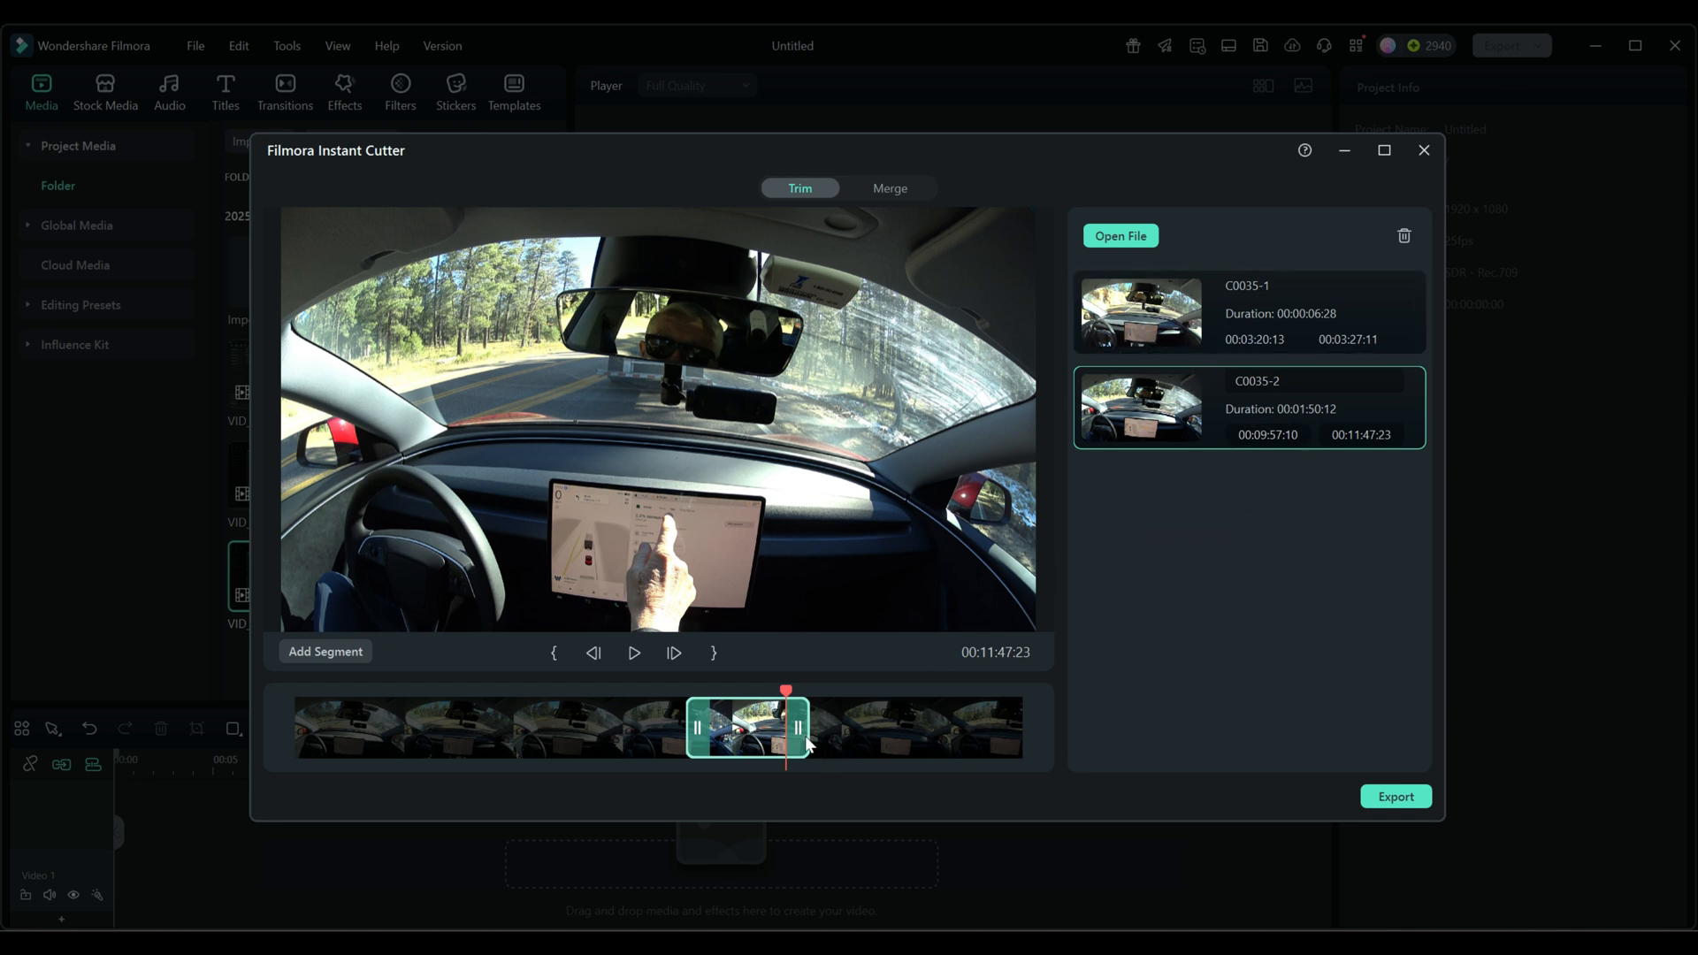
# - Add a third segment, set its start to 00:13:55:11, and delete it from the segment list
pyautogui.click(314, 655)
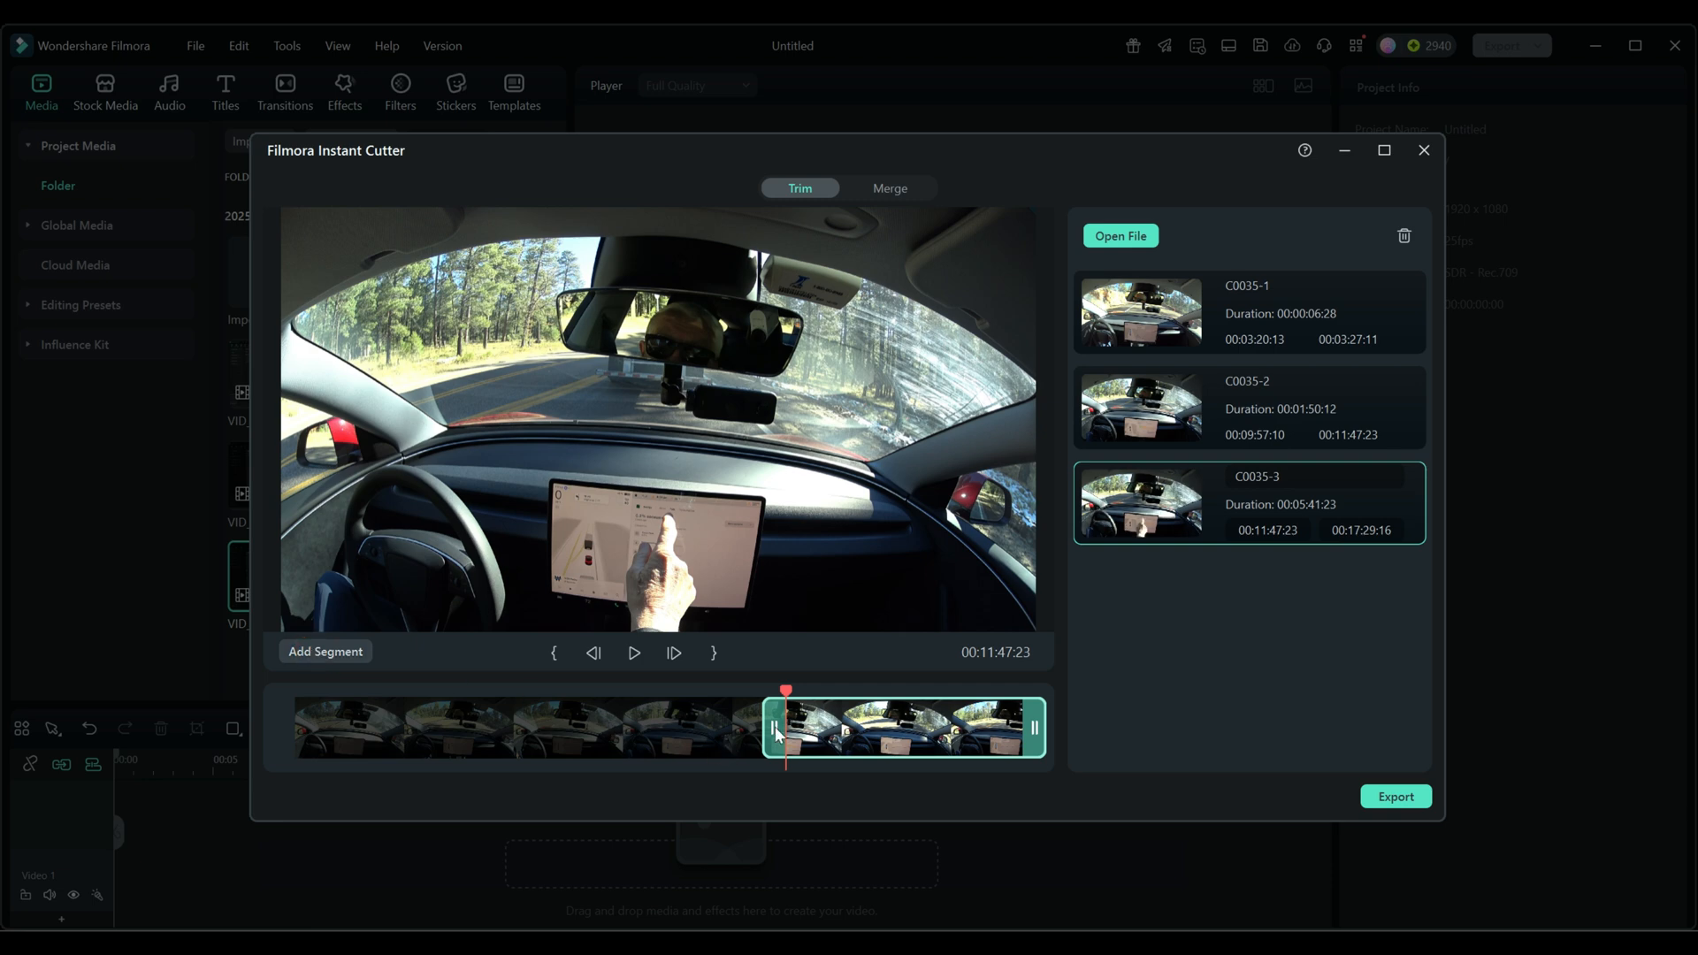
pyautogui.moveTo(775, 725); pyautogui.dragTo(863, 729)
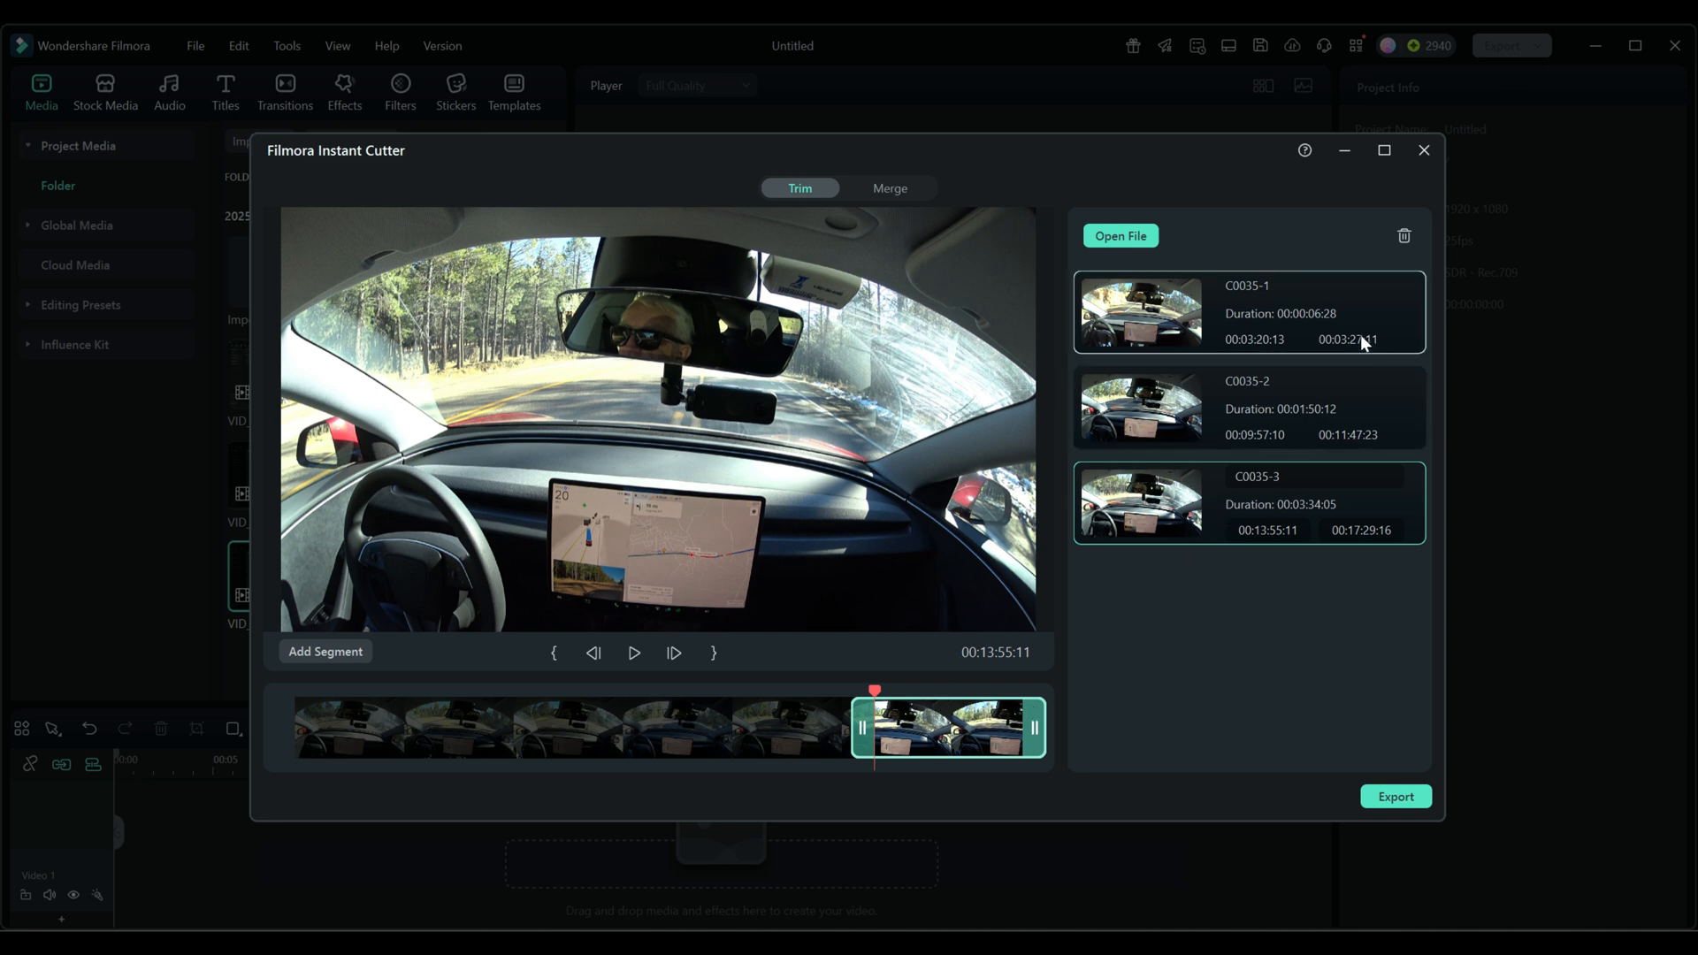
pyautogui.click(1405, 237)
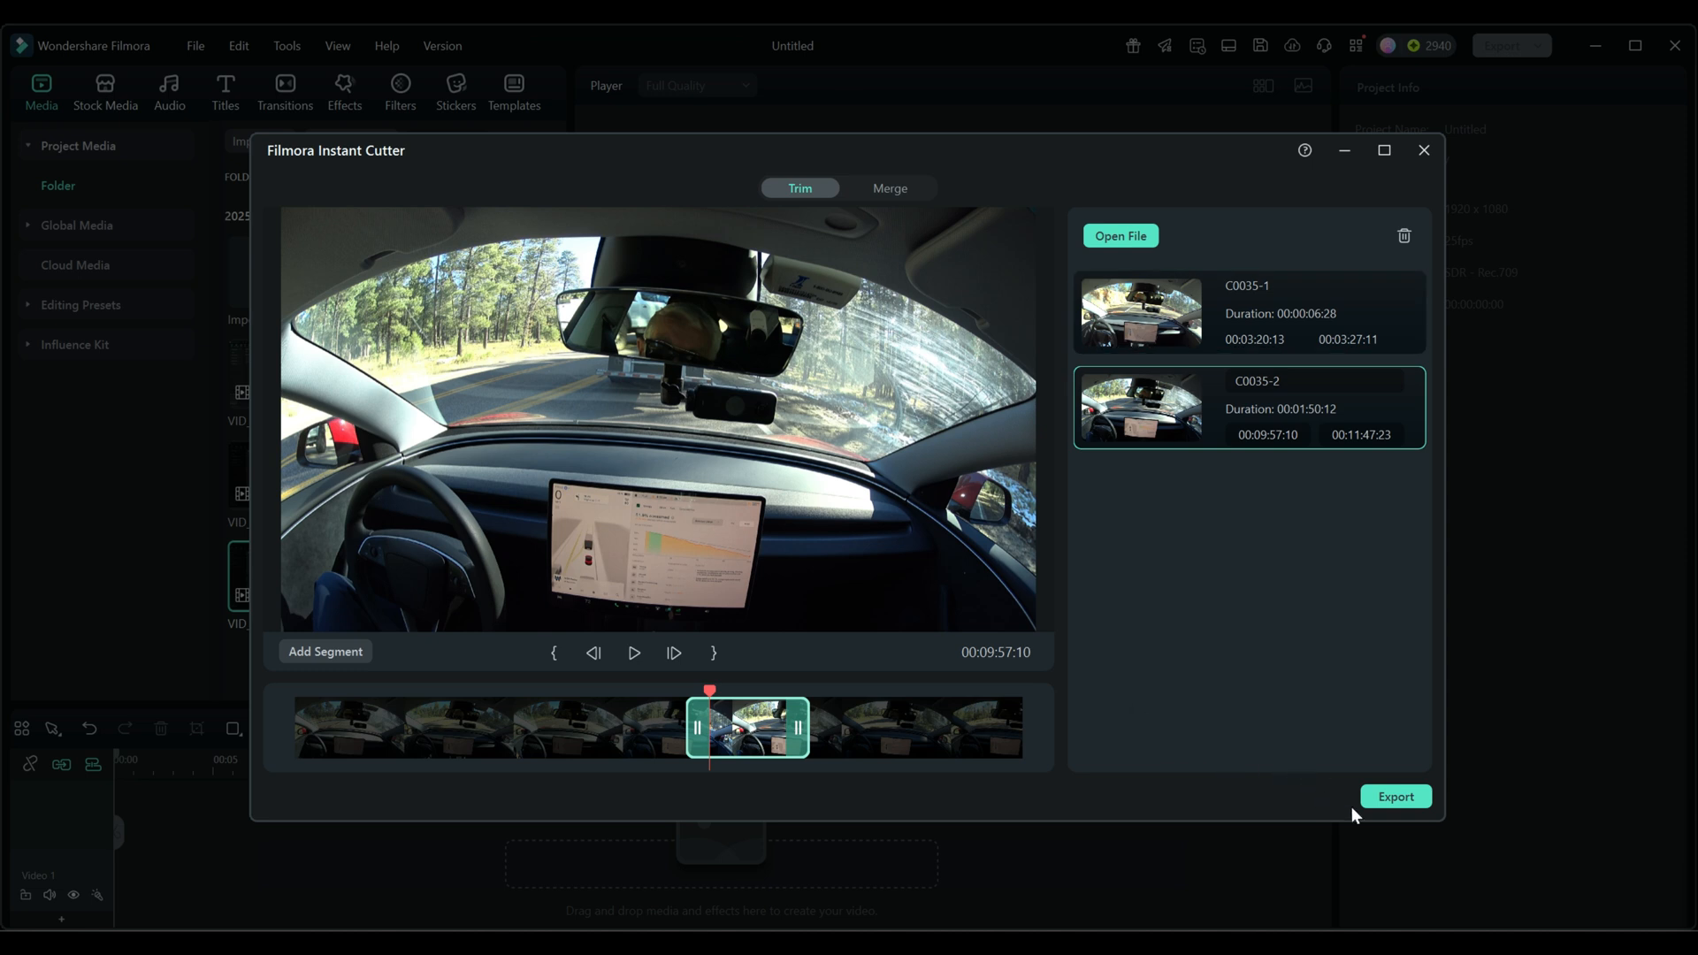
# - Open the segments' export settings and browse the destination folder D:/Videos/Input/p
pyautogui.click(1393, 797)
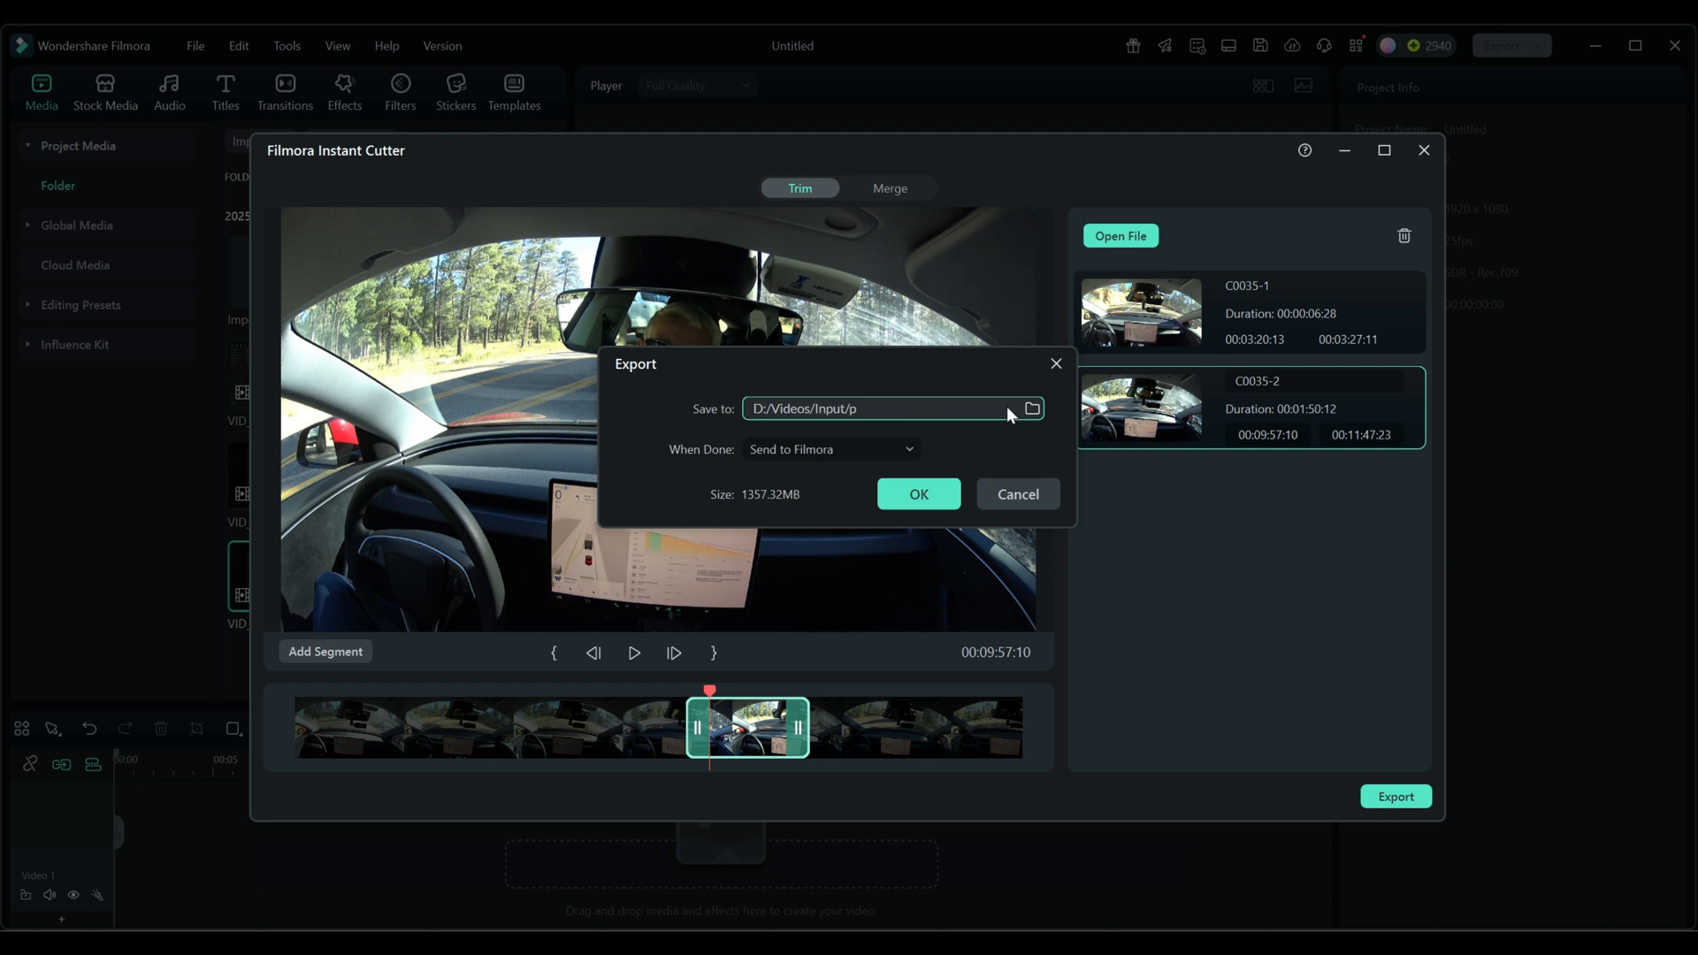
pyautogui.click(1029, 405)
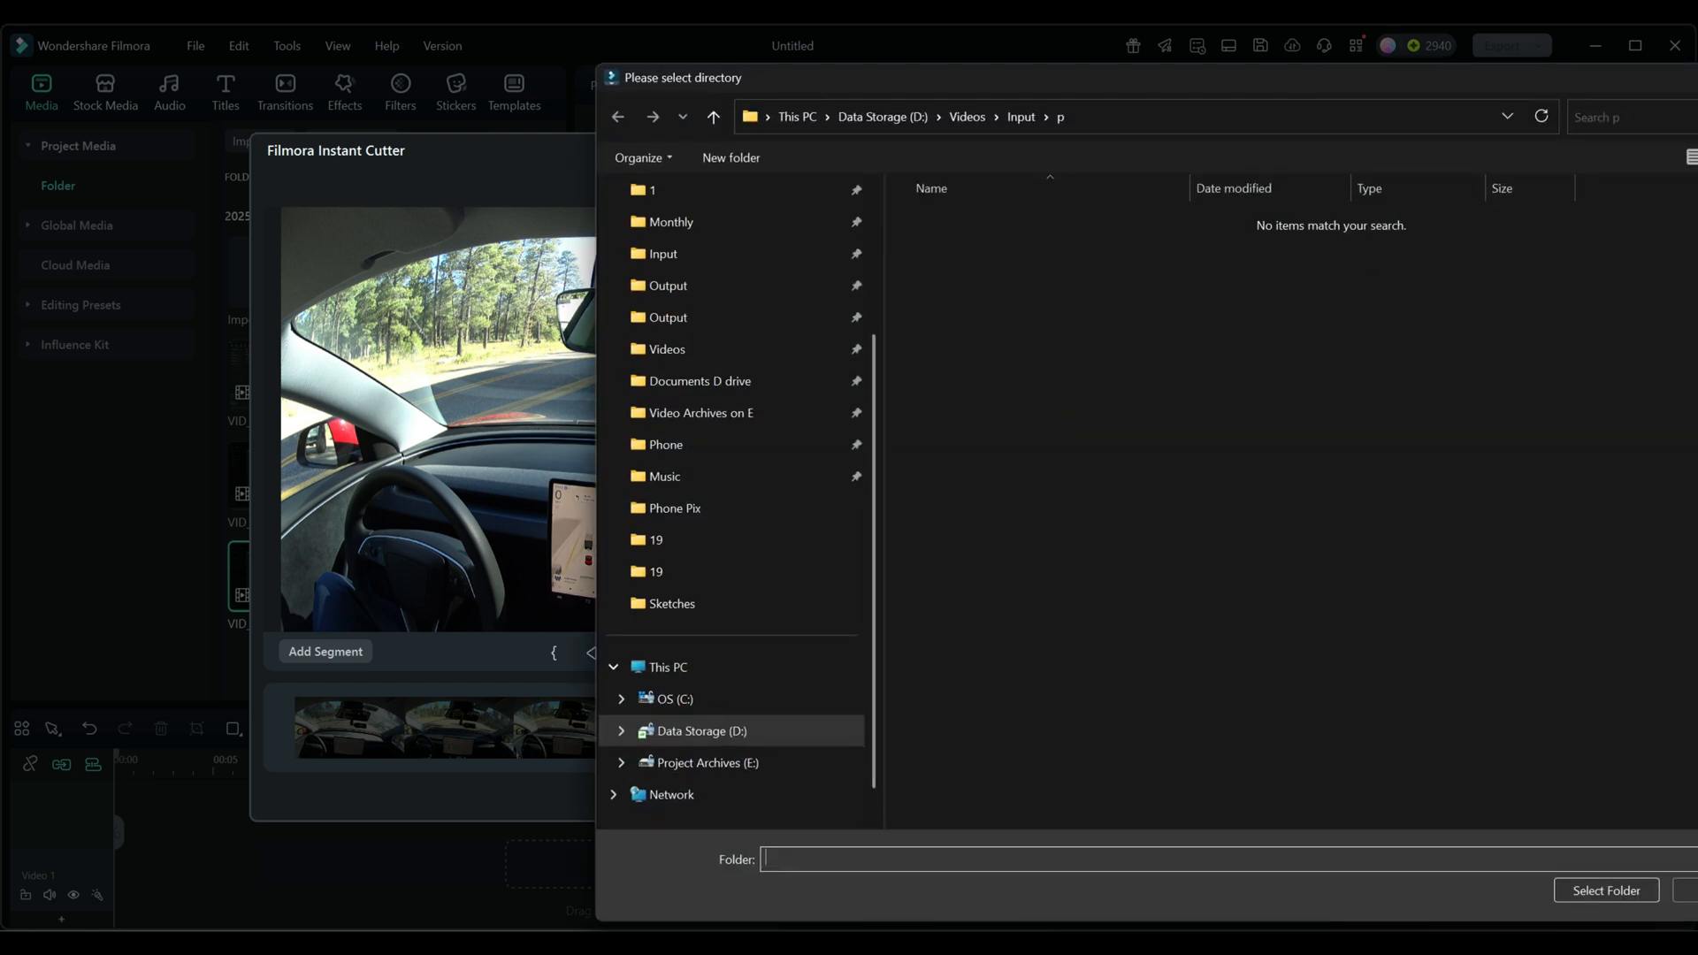
pyautogui.moveTo(1323, 76); pyautogui.dragTo(1086, 189)
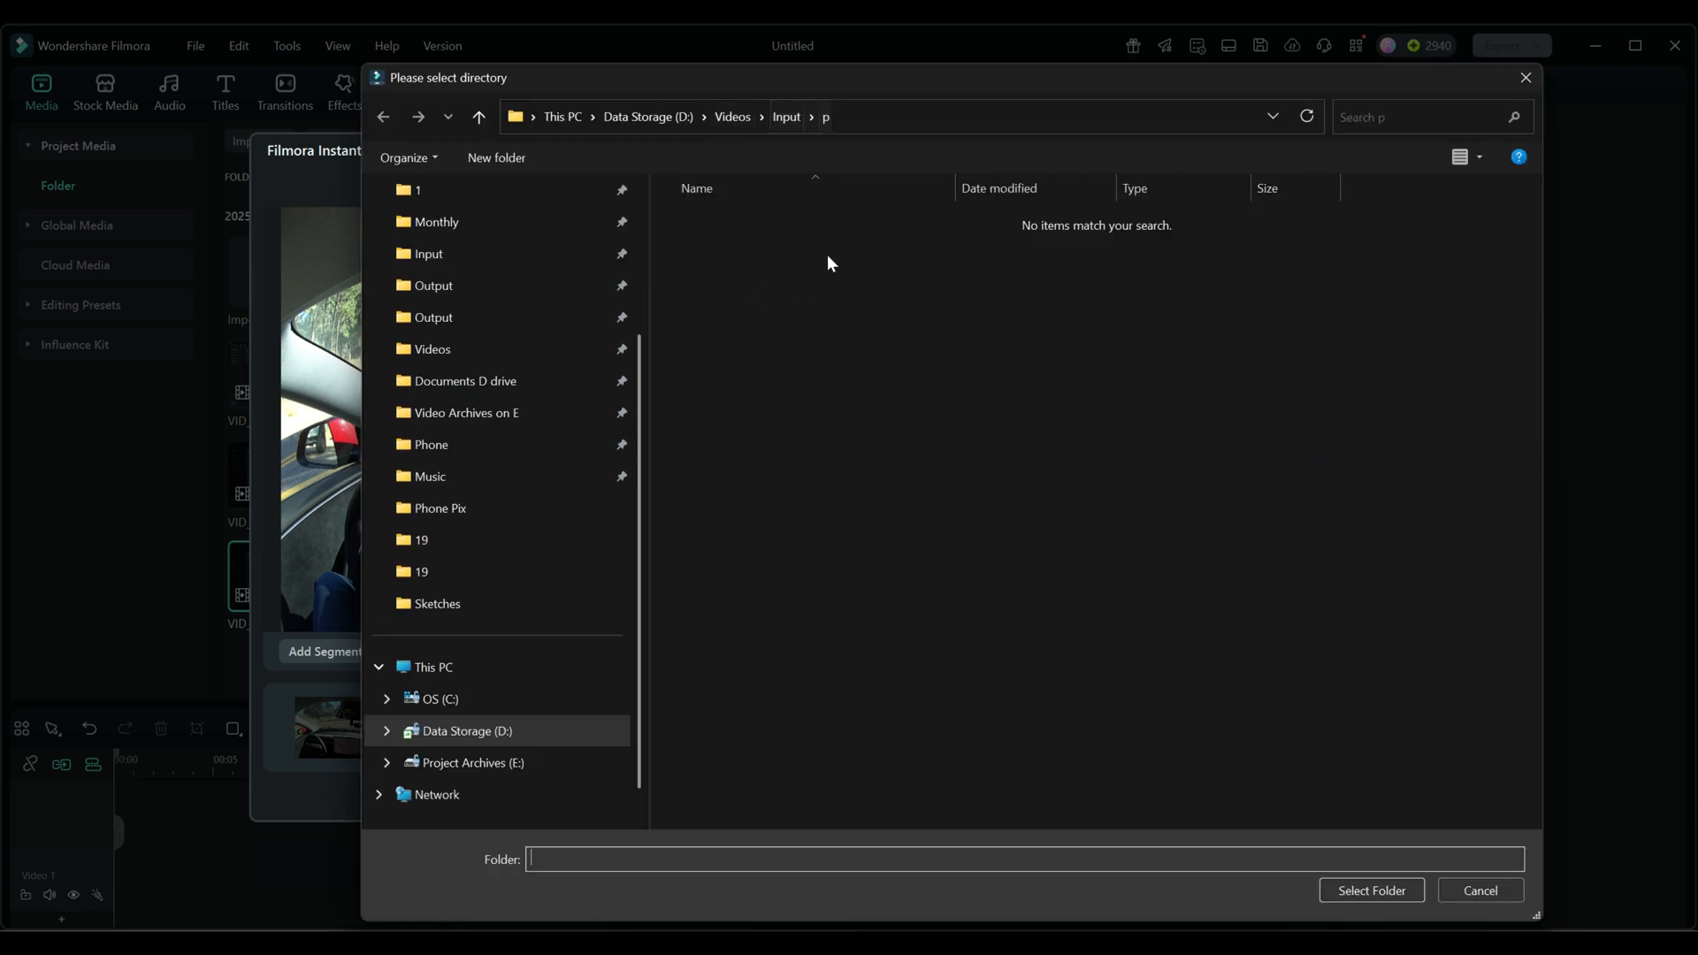
pyautogui.moveTo(879, 91); pyautogui.dragTo(831, 207)
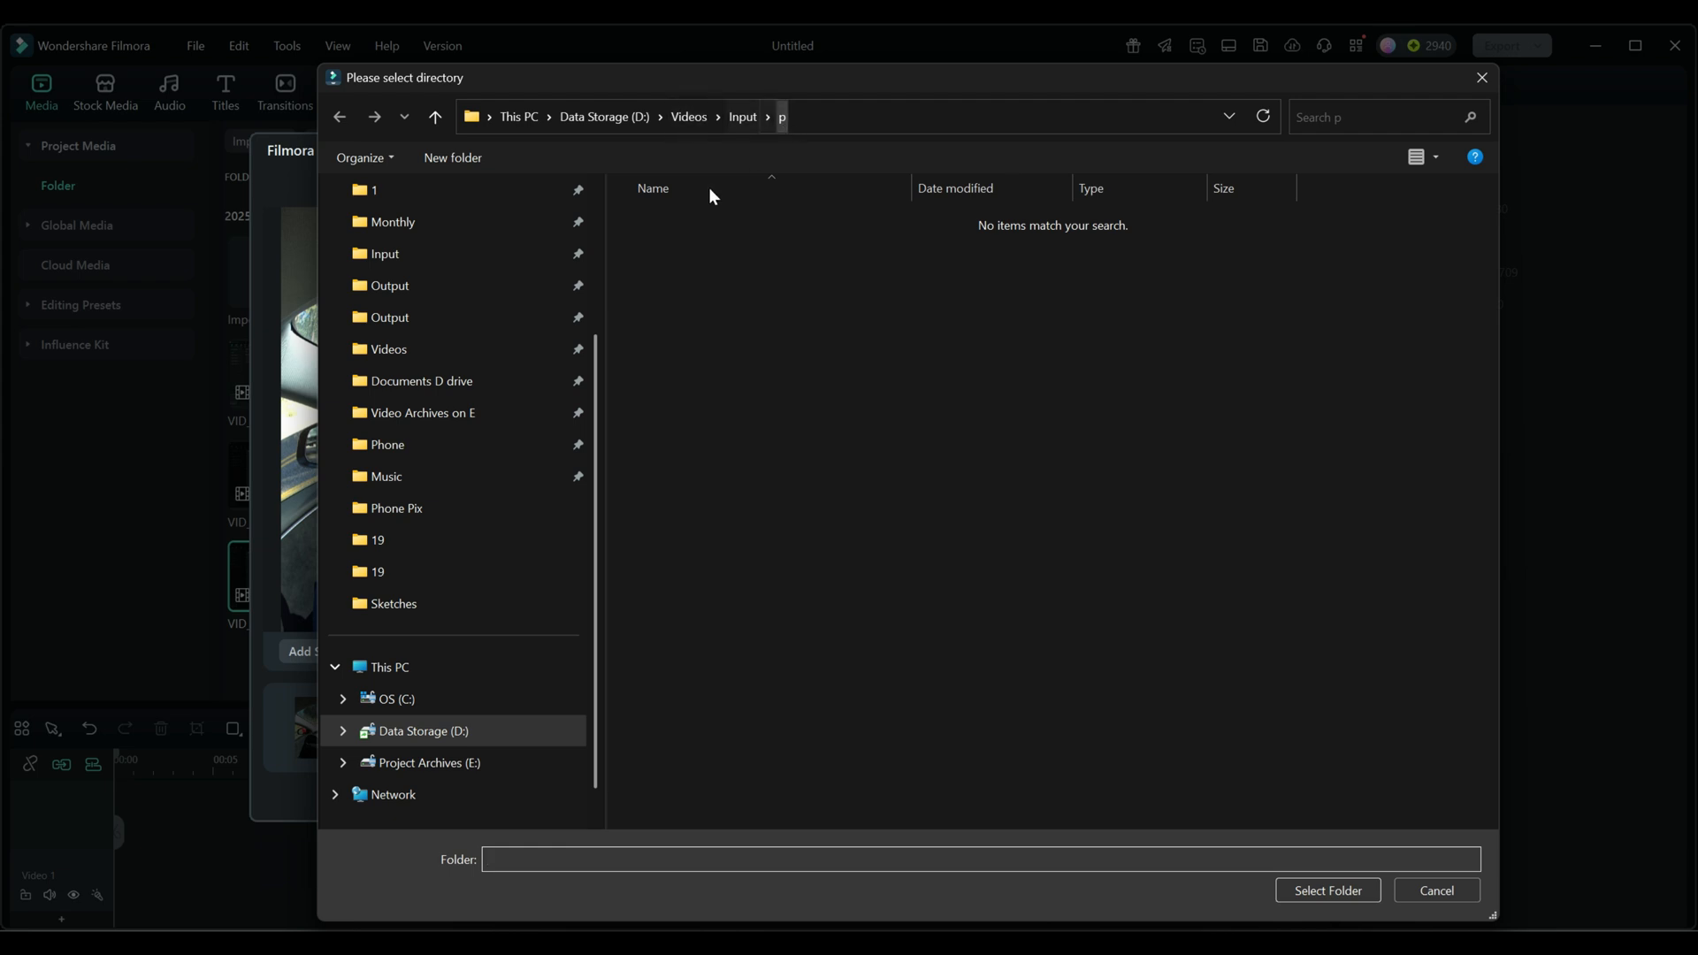
pyautogui.moveTo(892, 83); pyautogui.dragTo(949, 97)
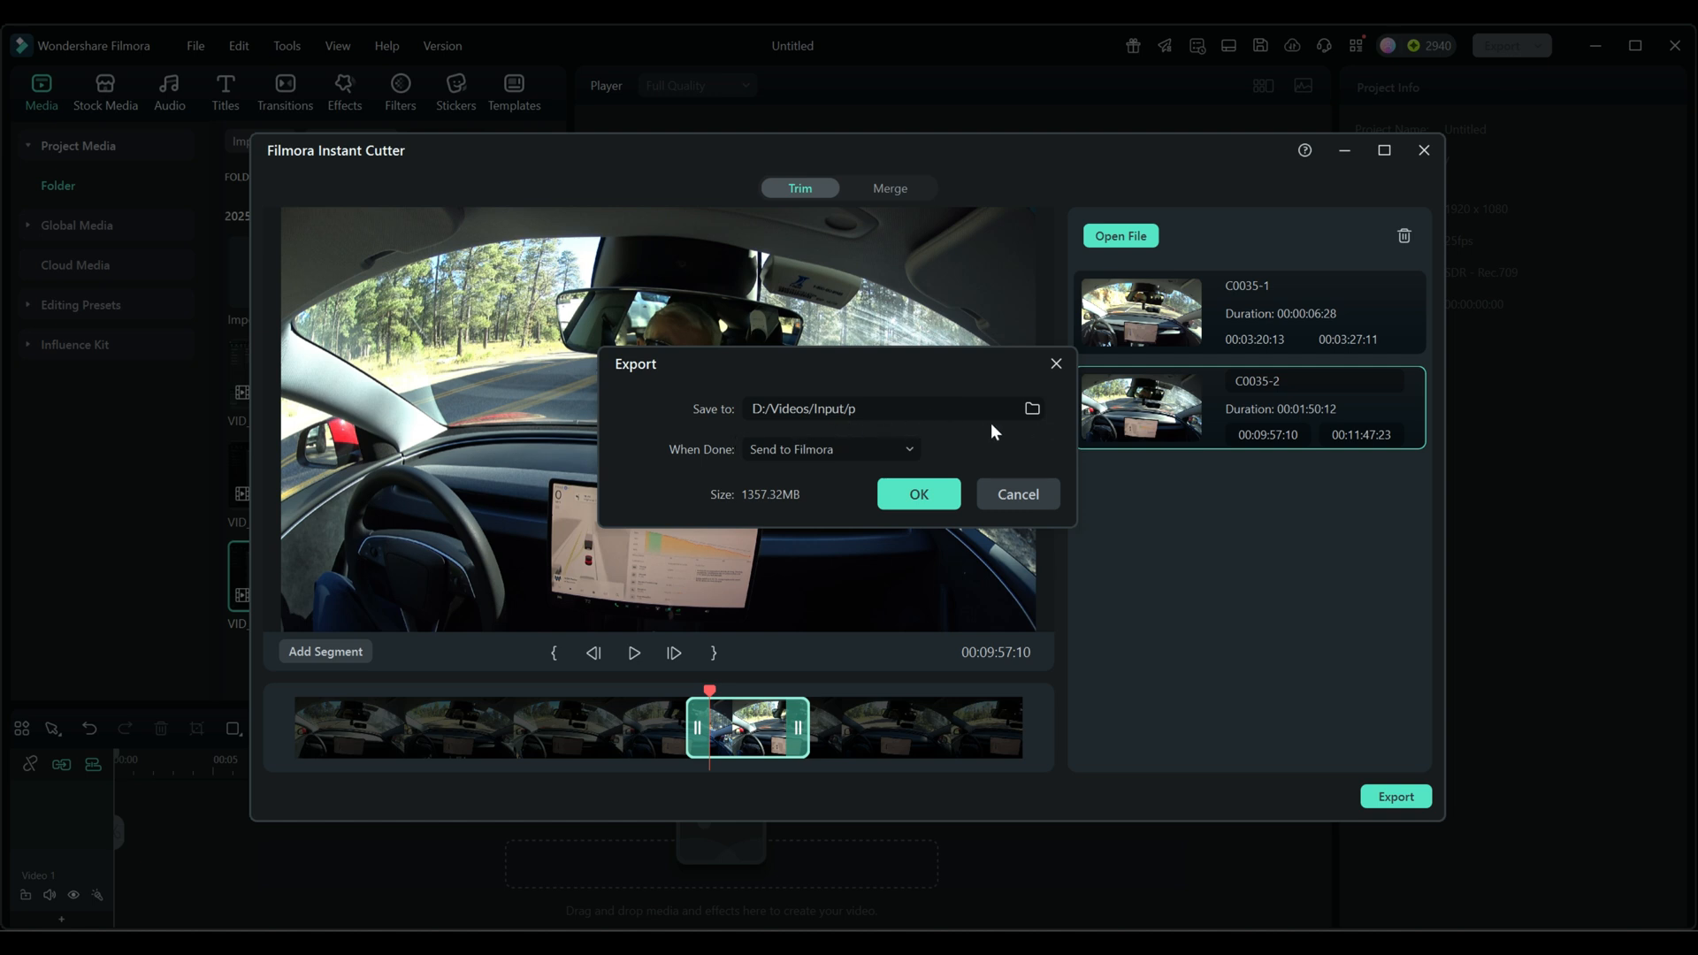
# - Try Do Nothing as the action when the export is done, restore Send to Filmora, and cancel the export
pyautogui.click(731, 465)
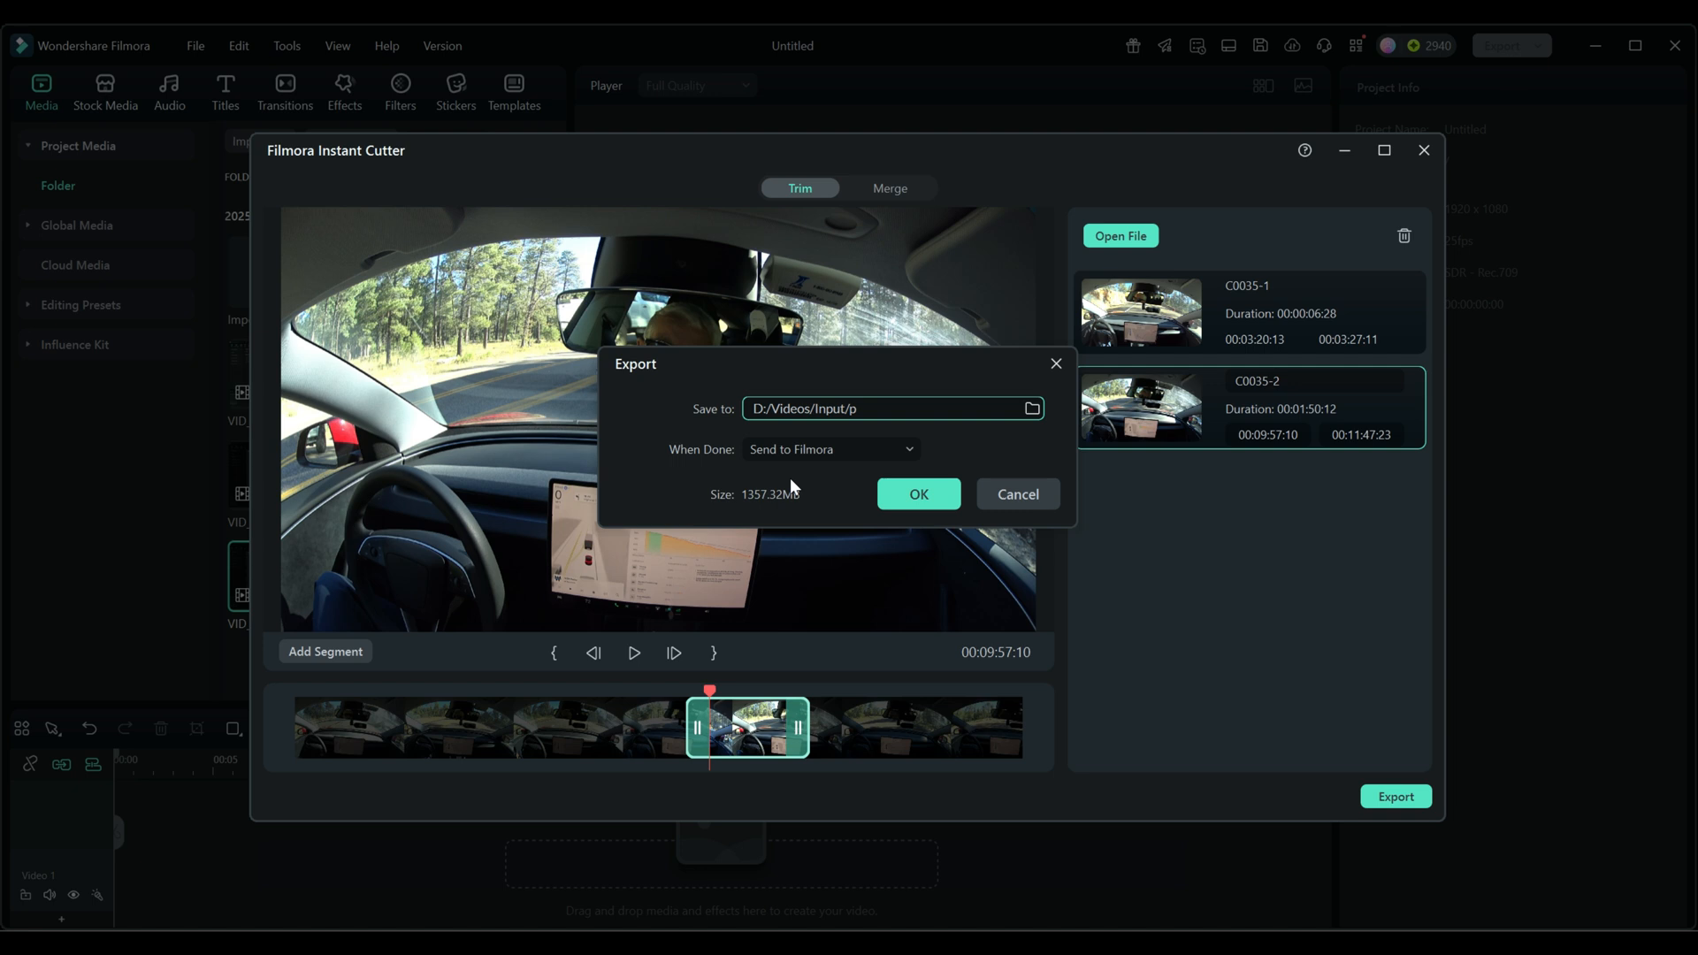
pyautogui.click(910, 449)
pyautogui.click(807, 550)
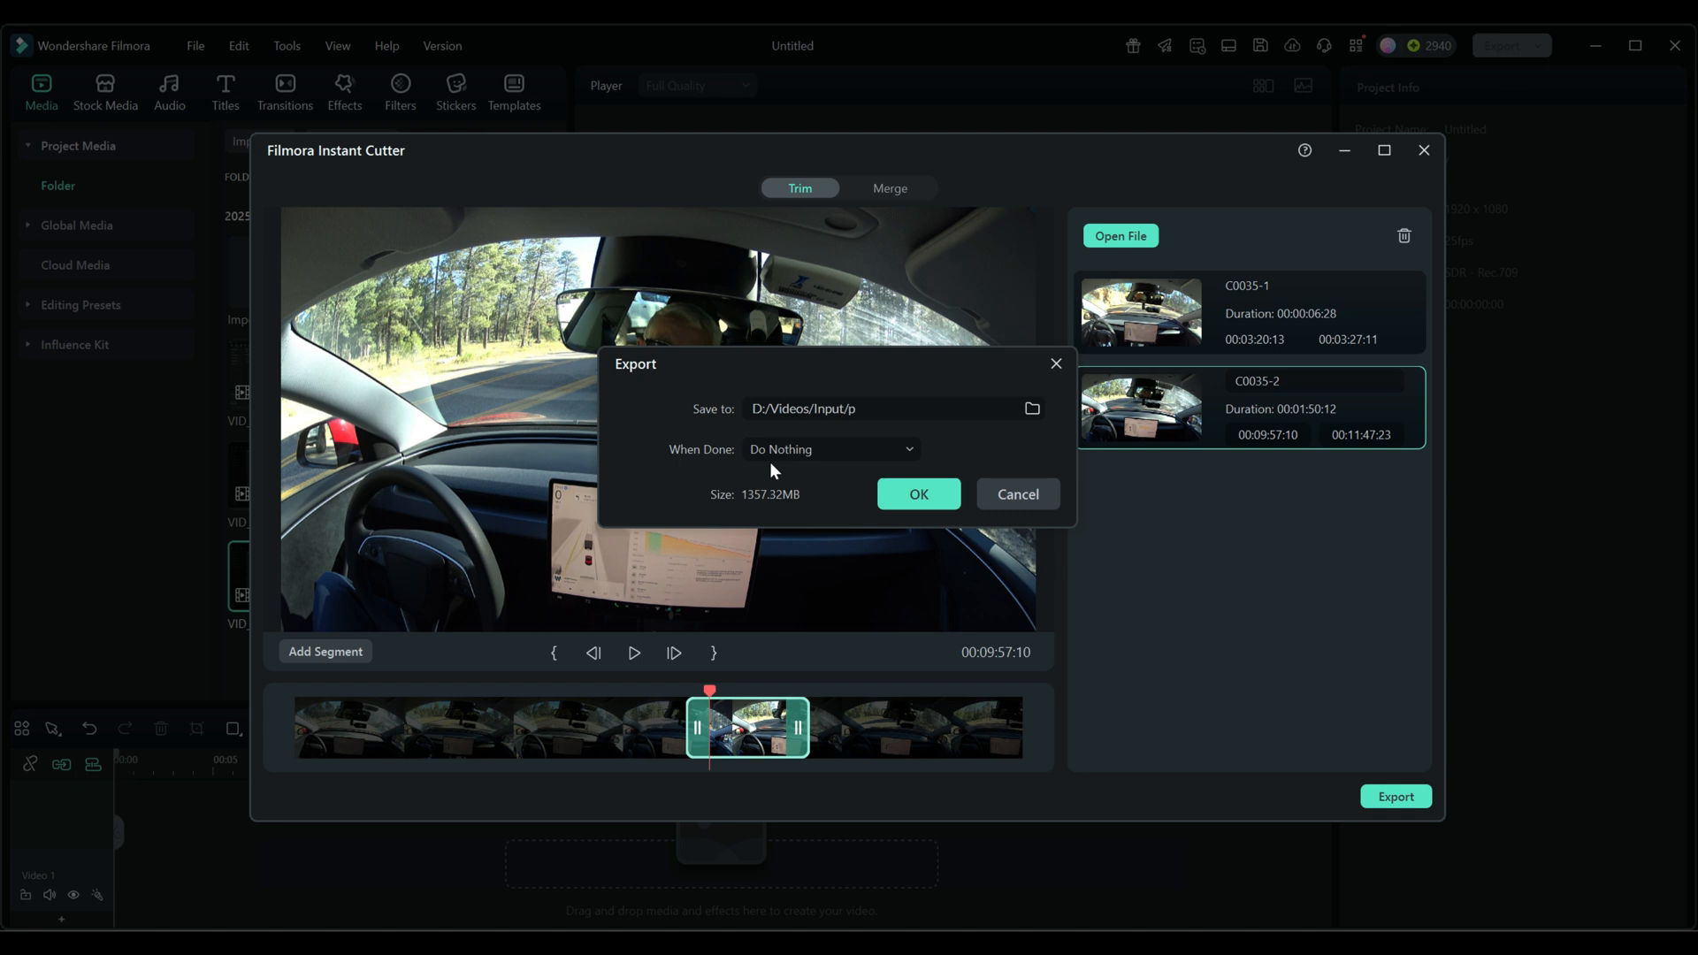
pyautogui.click(904, 451)
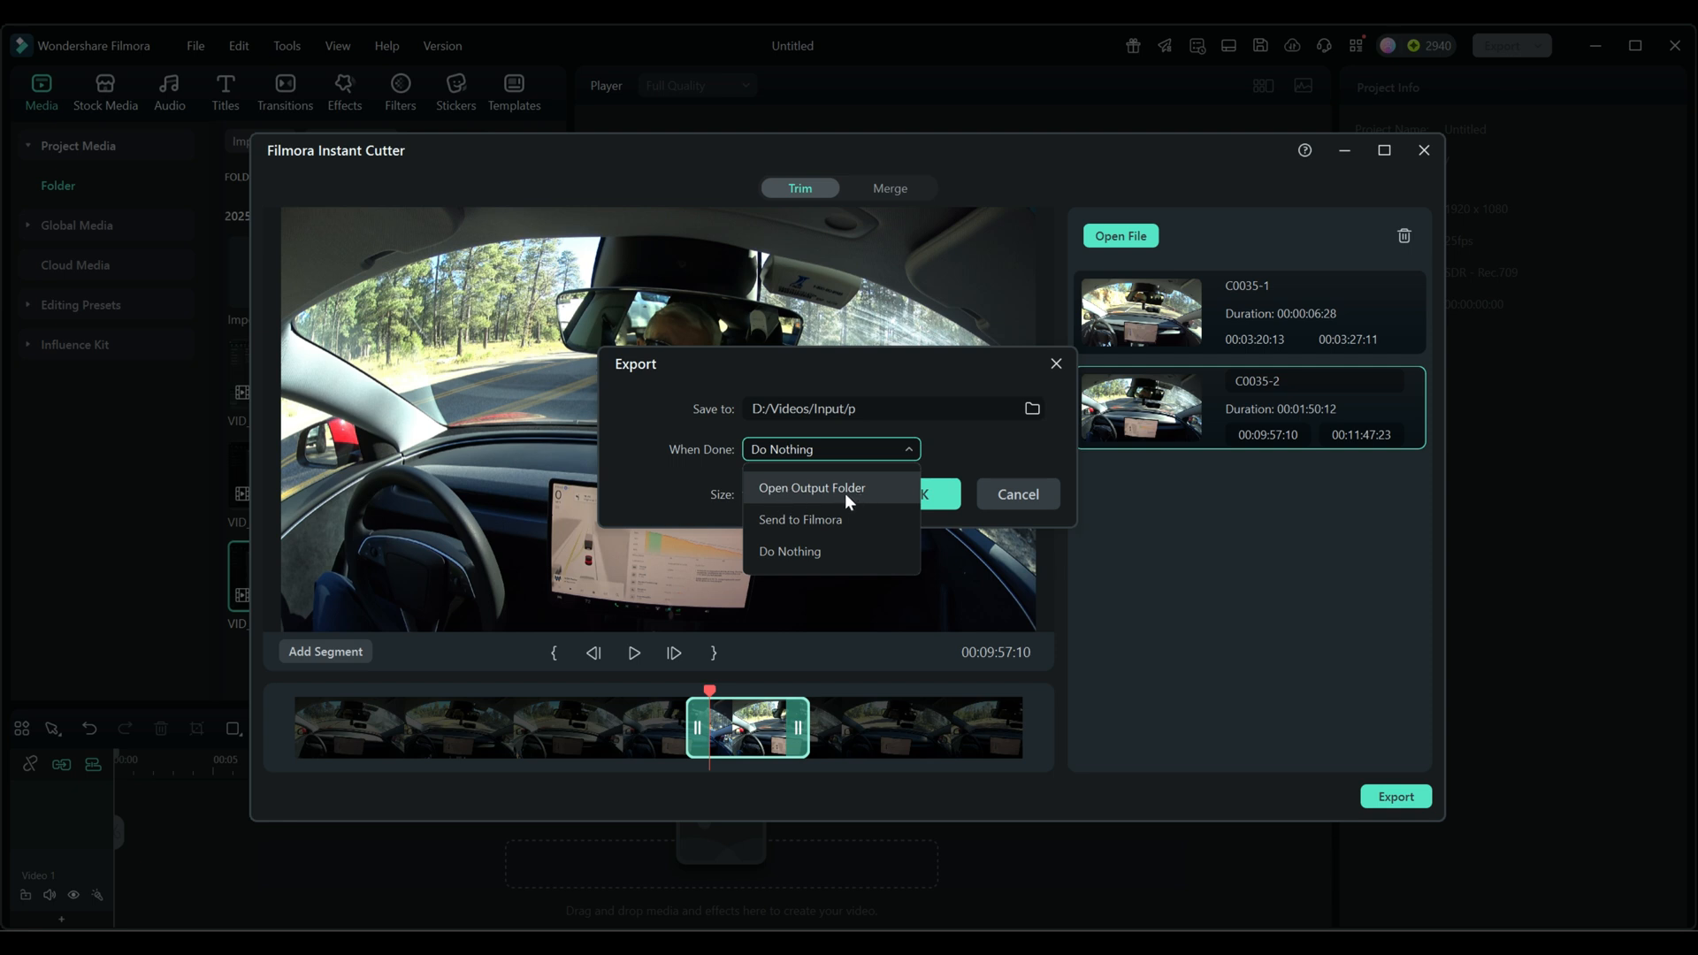
pyautogui.click(788, 520)
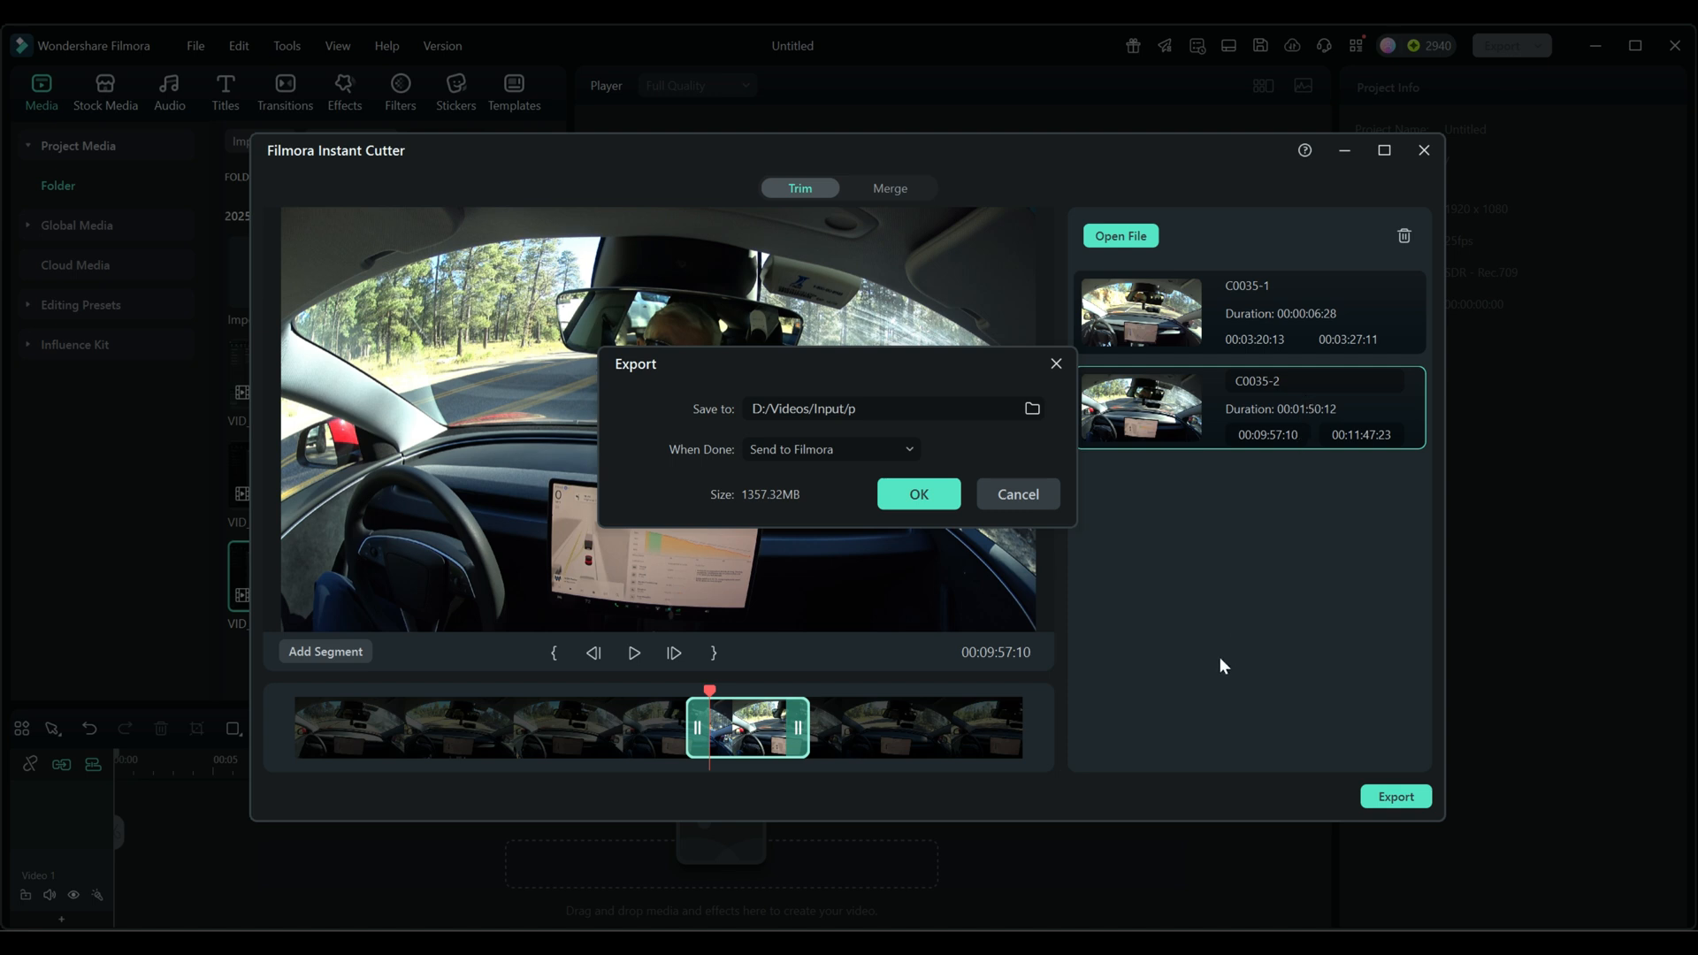
pyautogui.click(1017, 496)
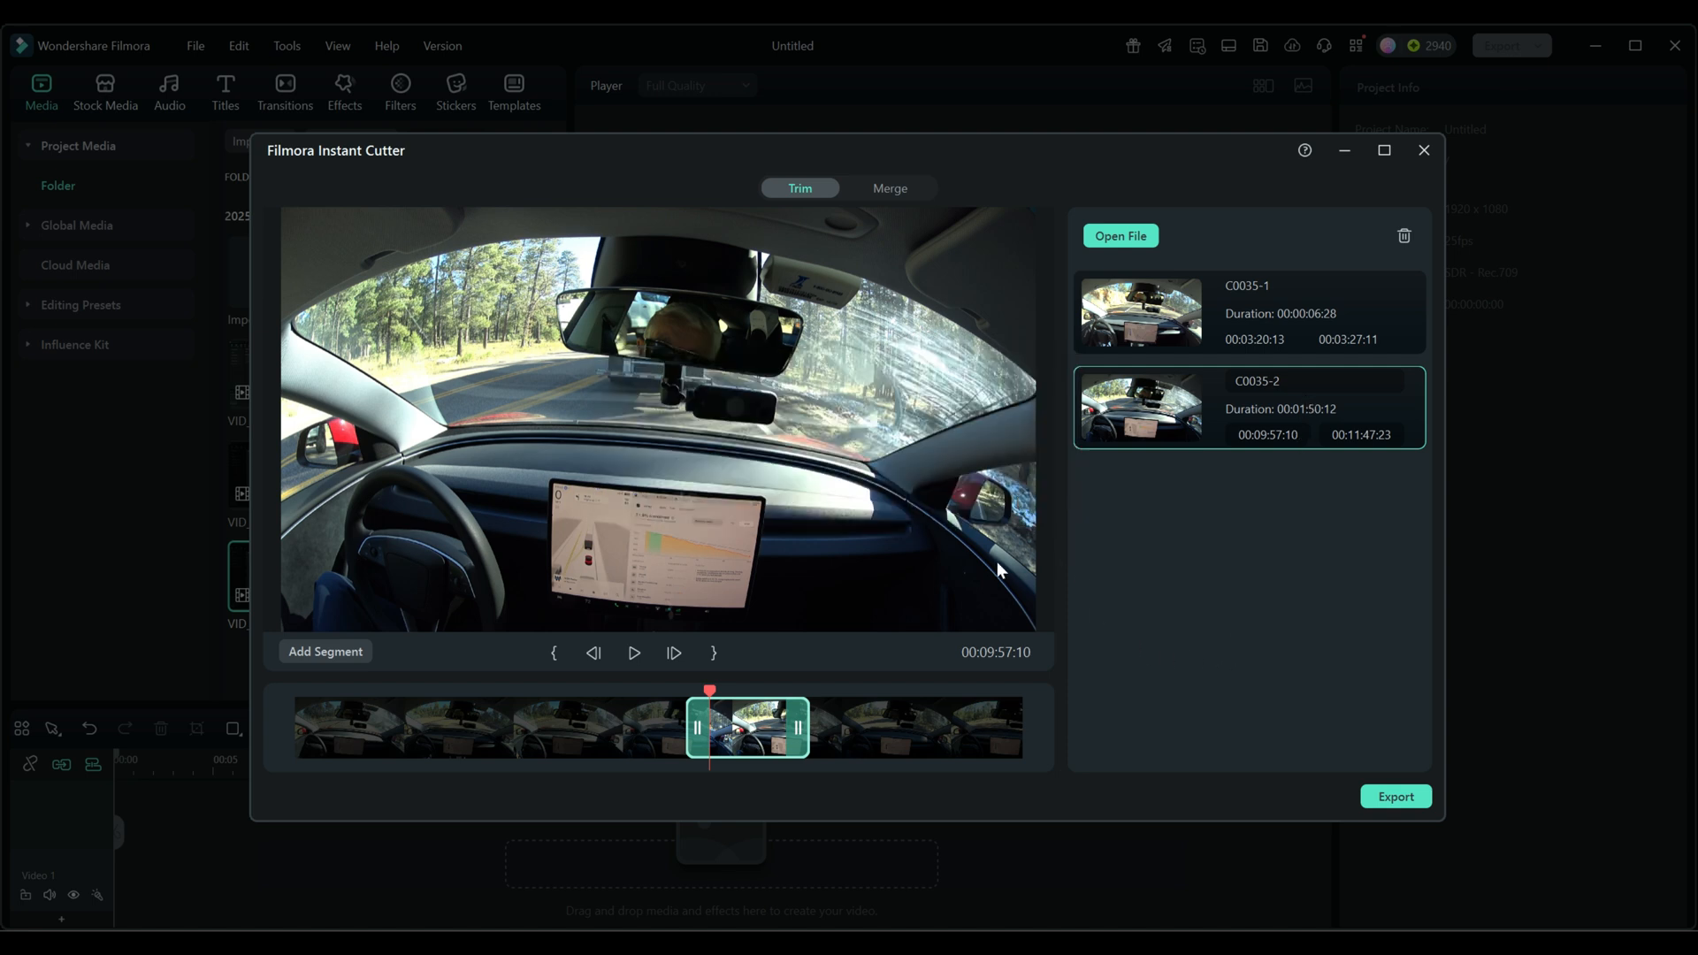
# - Add a third segment starting at 00:13:20:29 and pull its end back to 00:13:20:29, leaving it without content
pyautogui.moveTo(708, 696); pyautogui.dragTo(850, 692)
pyautogui.click(327, 655)
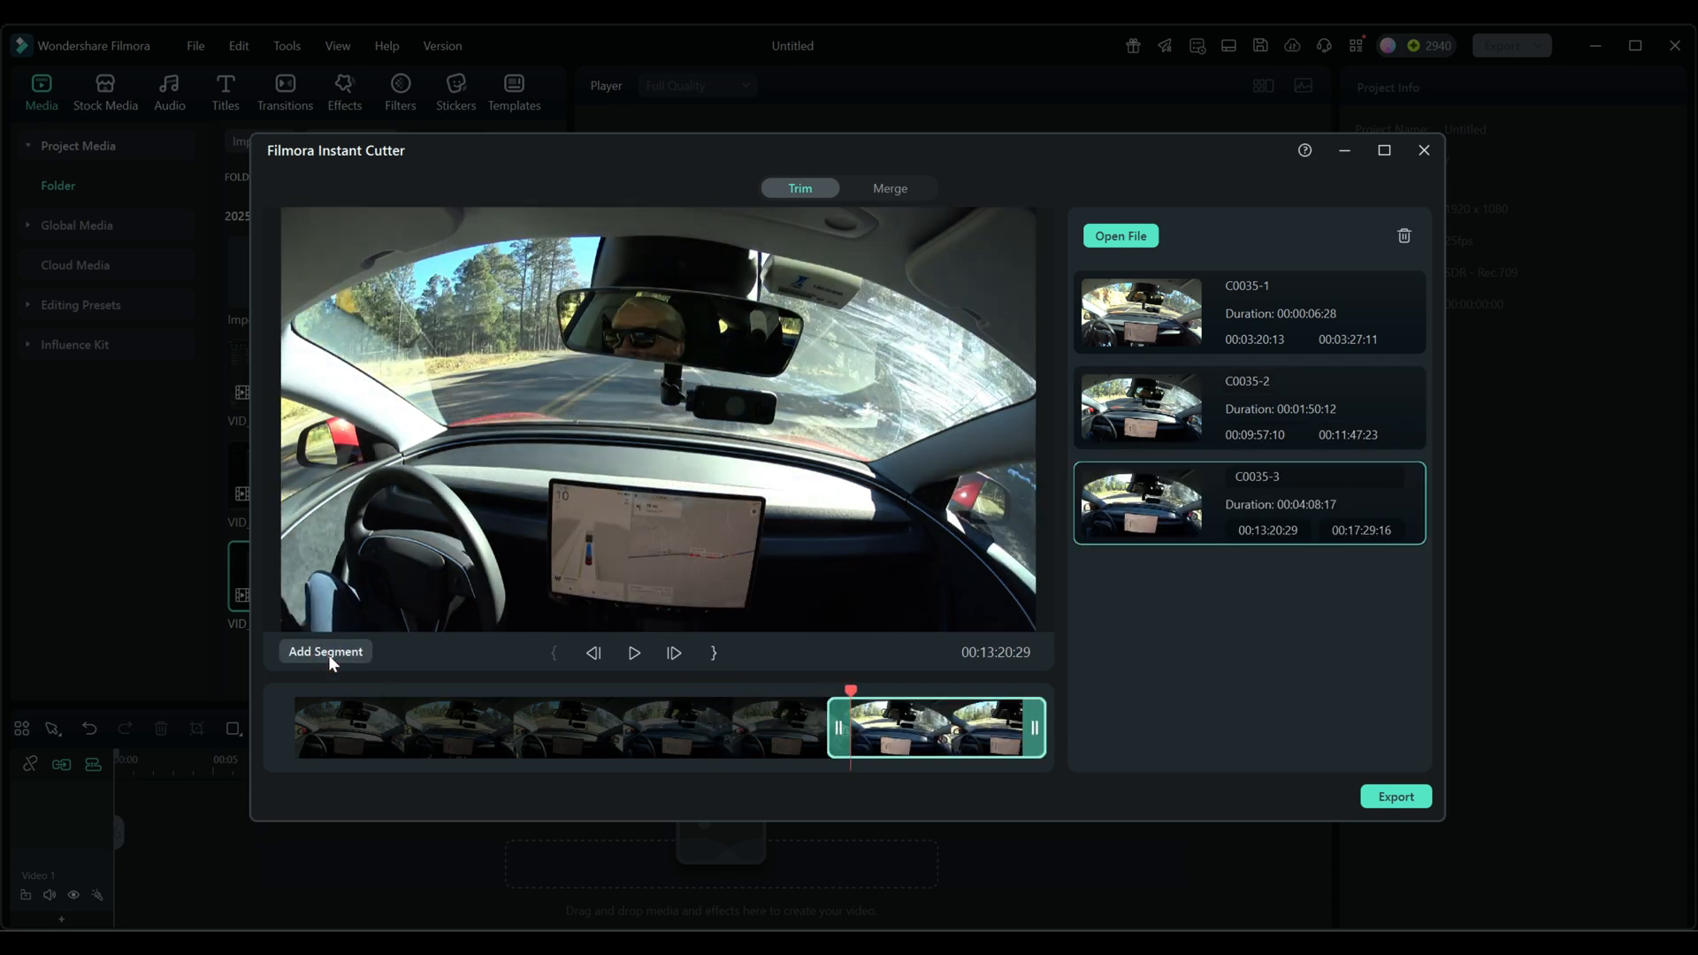
pyautogui.moveTo(1032, 726); pyautogui.dragTo(849, 729)
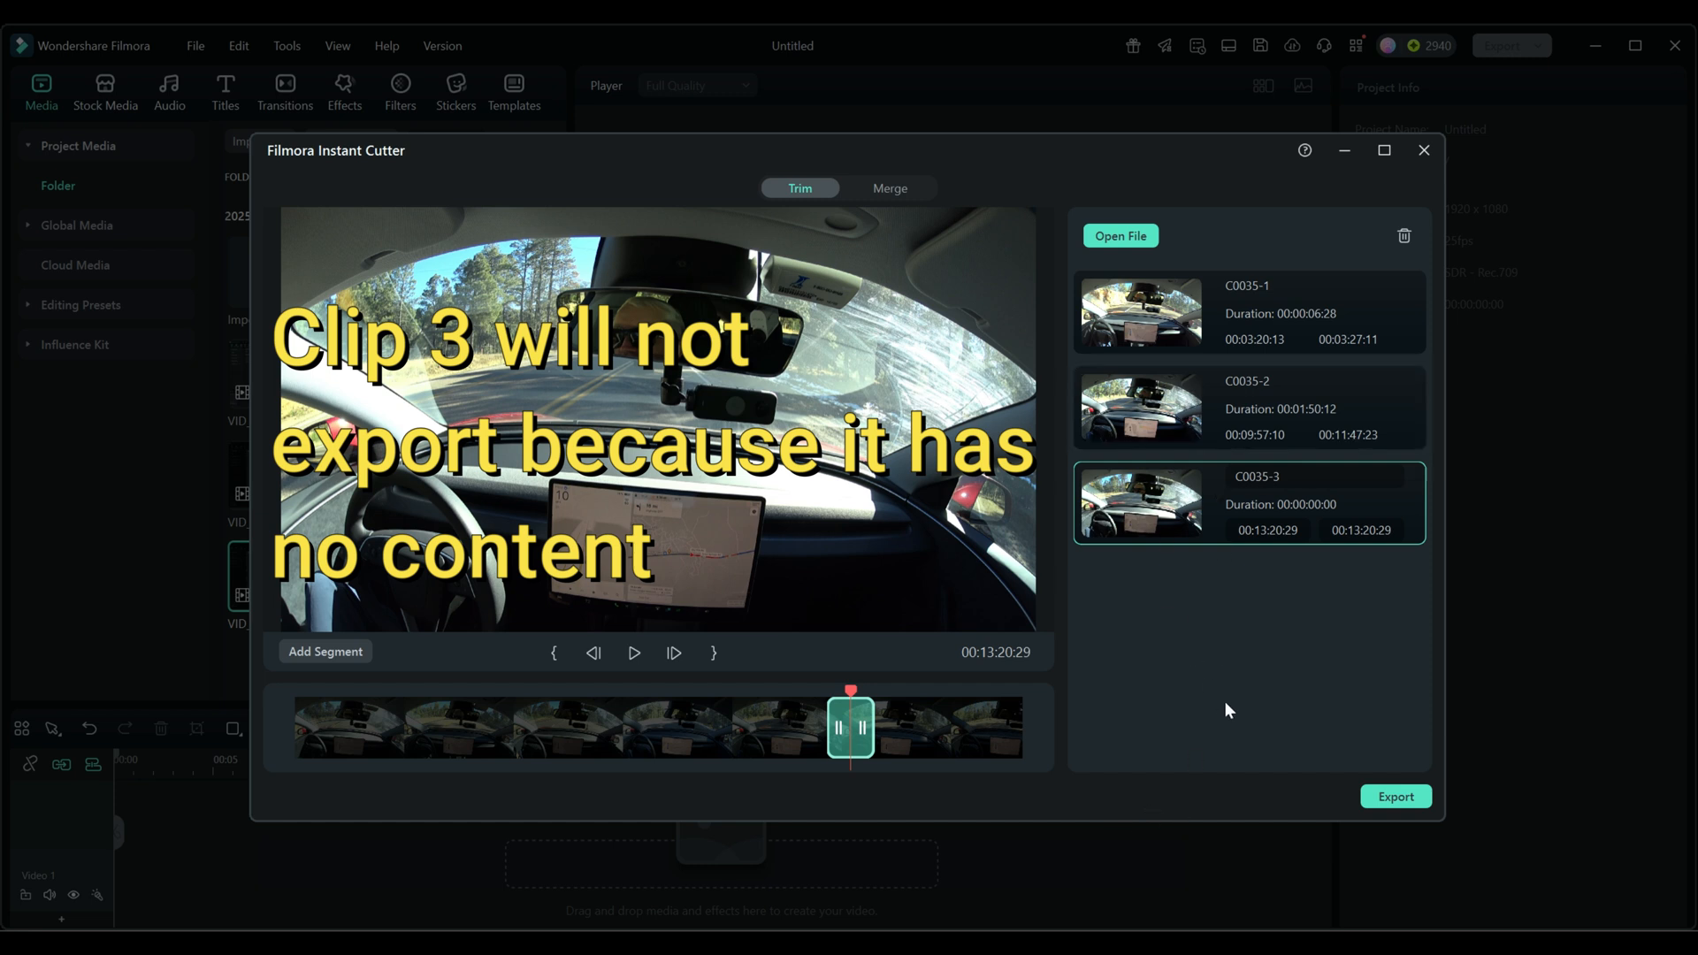
# - Export the segments to D:/Videos/Input/p with Send to Filmora as the action when done
pyautogui.click(1390, 799)
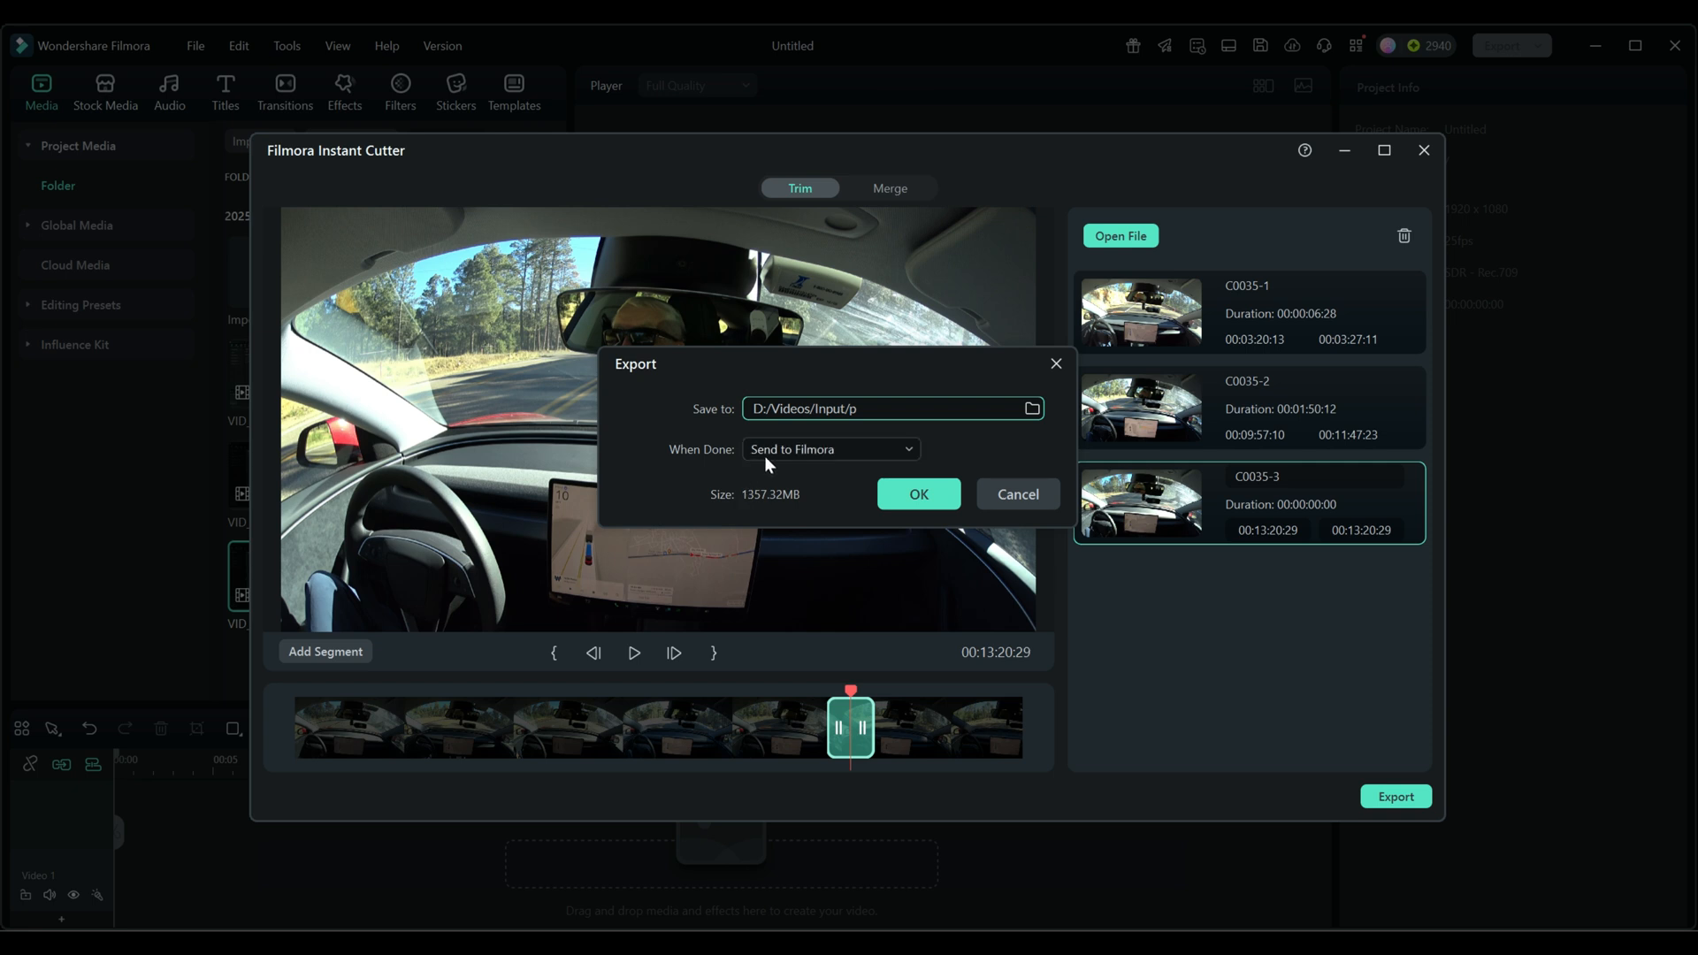
pyautogui.click(918, 494)
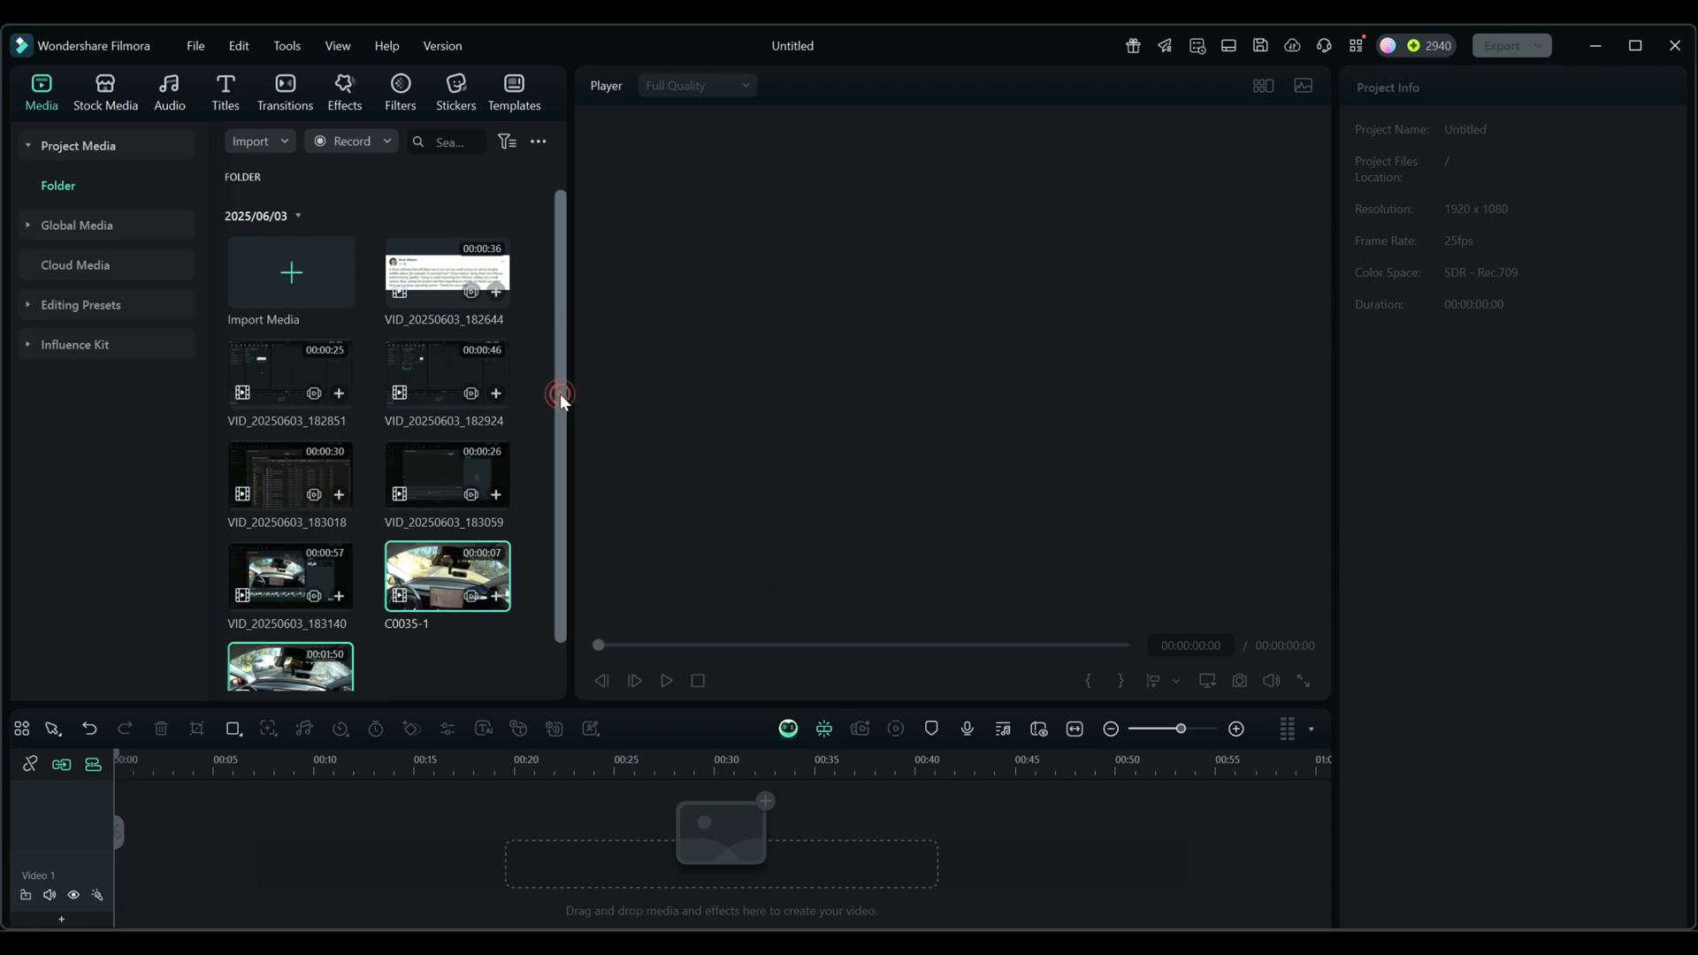
pyautogui.scroll(-1, 561, 394)
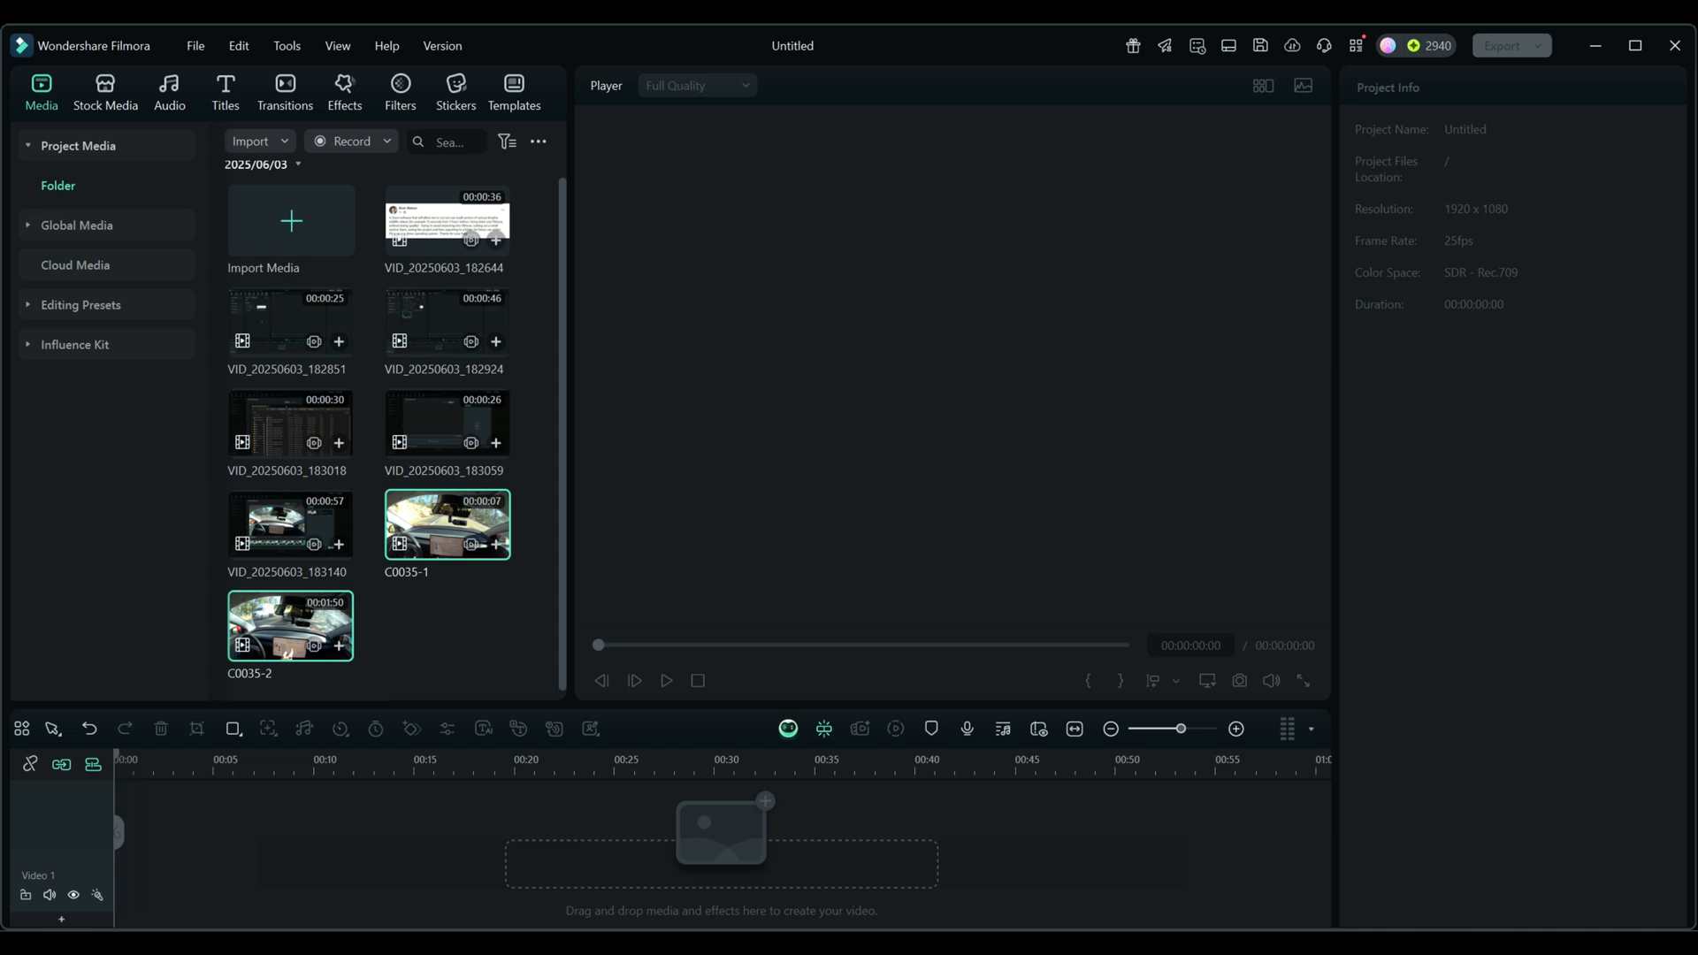
# - Switch to File Explorer and examine the exported MP4 files in D:\Videos\Input\p, then move its window out of the way
pyautogui.moveTo(1697, 292); pyautogui.dragTo(1055, 221)
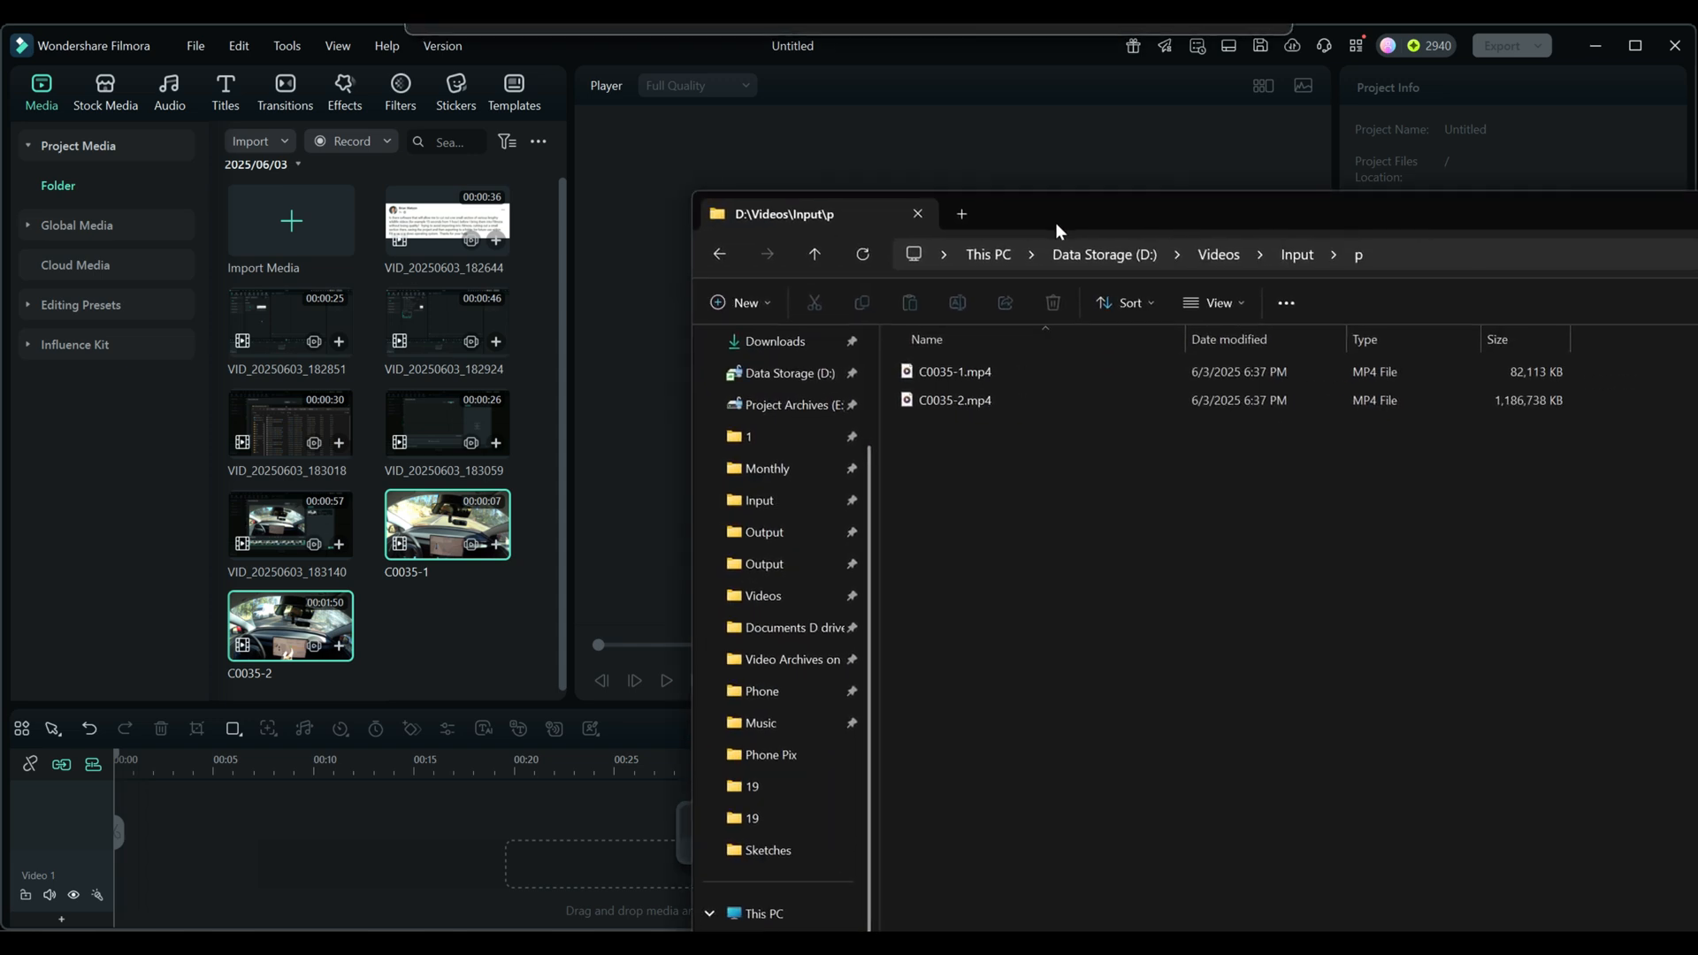
pyautogui.click(924, 404)
pyautogui.click(961, 372)
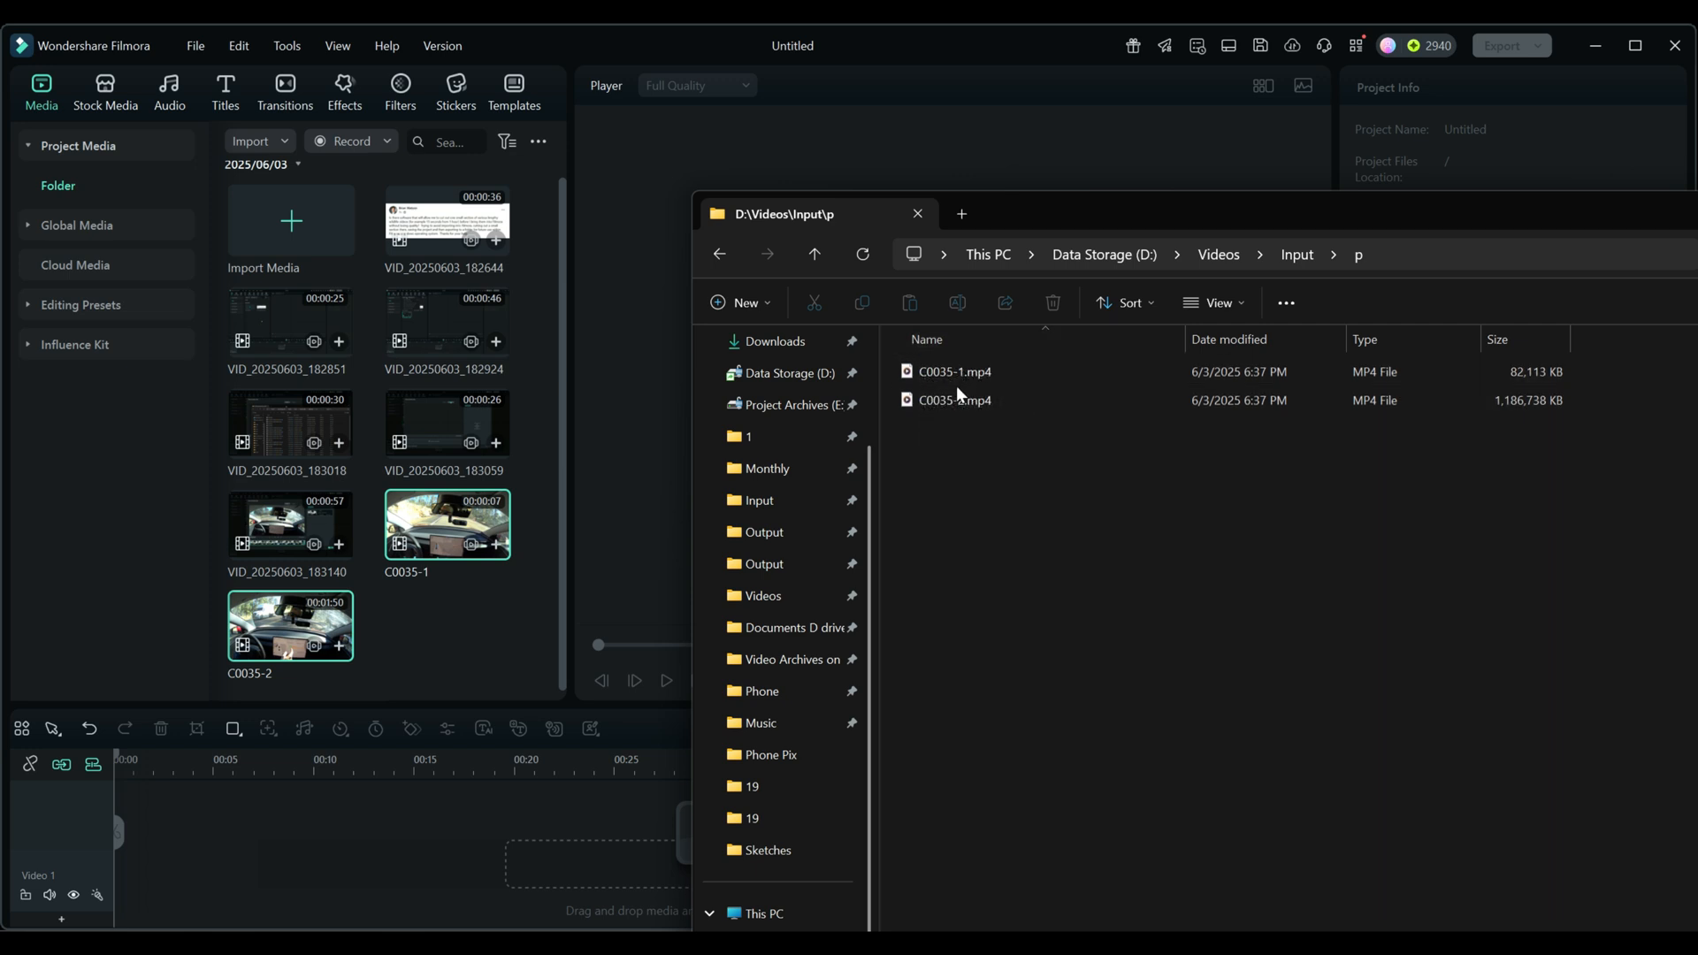
pyautogui.click(990, 389)
pyautogui.click(969, 375)
pyautogui.moveTo(1033, 209); pyautogui.dragTo(1696, 275)
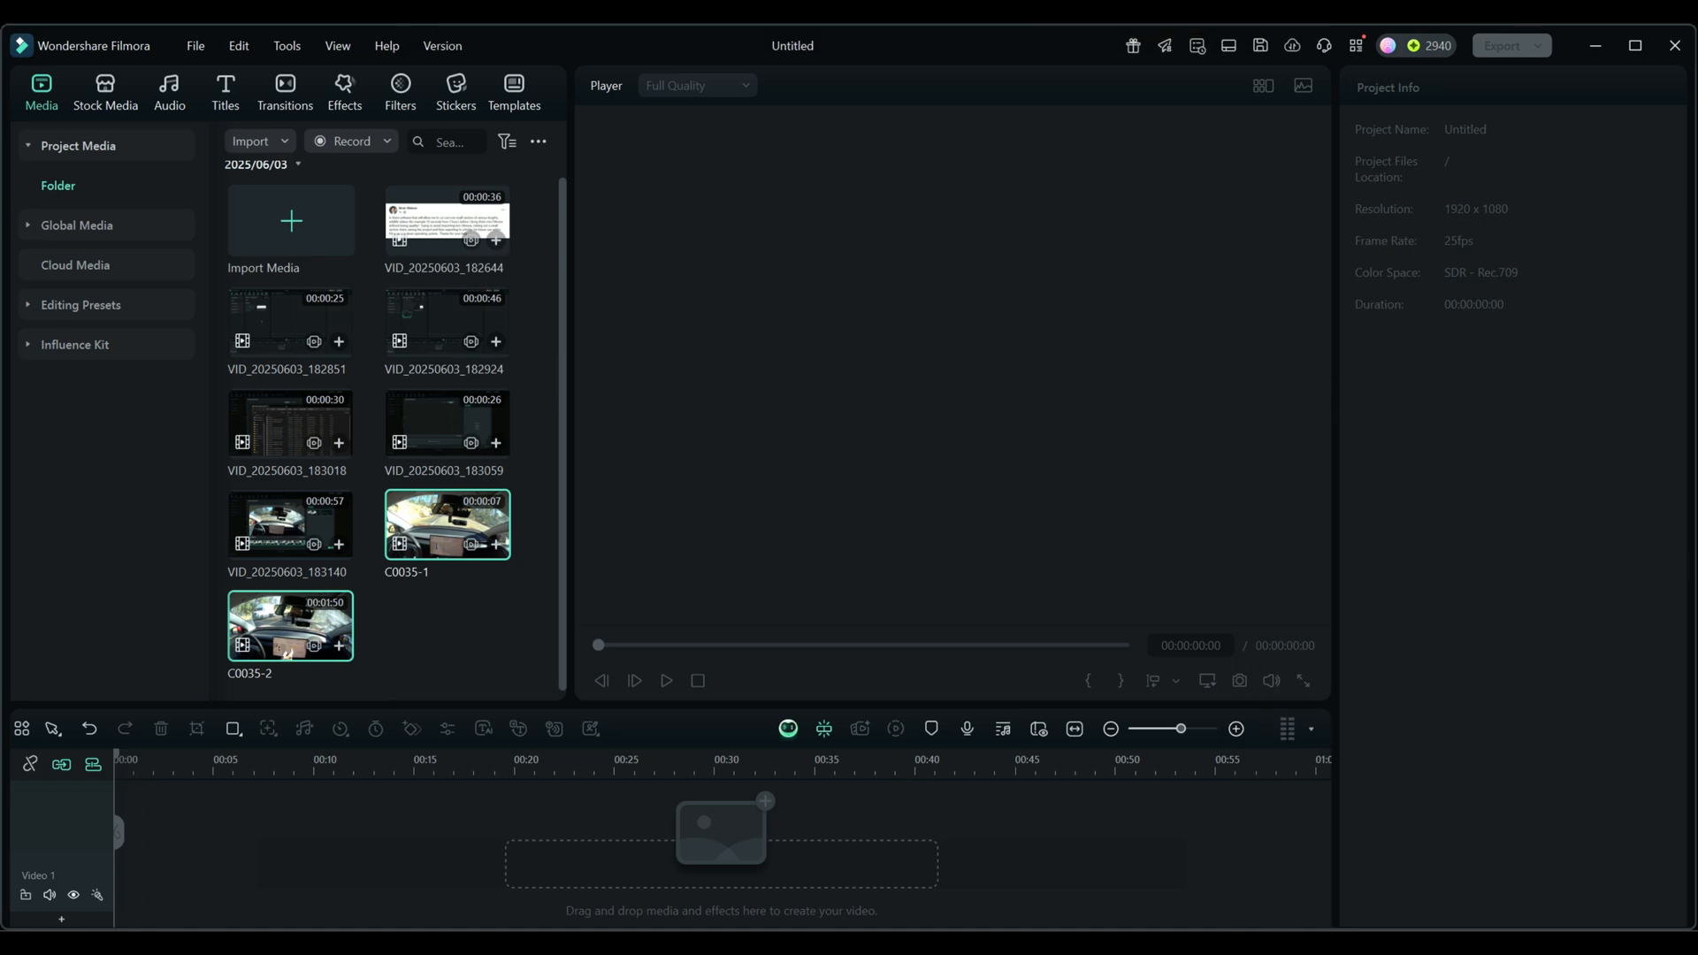
# - Preview the imported clip C0035-1 and examine its media properties, including codec, resolution and frame rate
pyautogui.doubleClick(434, 522)
pyautogui.rightClick(412, 529)
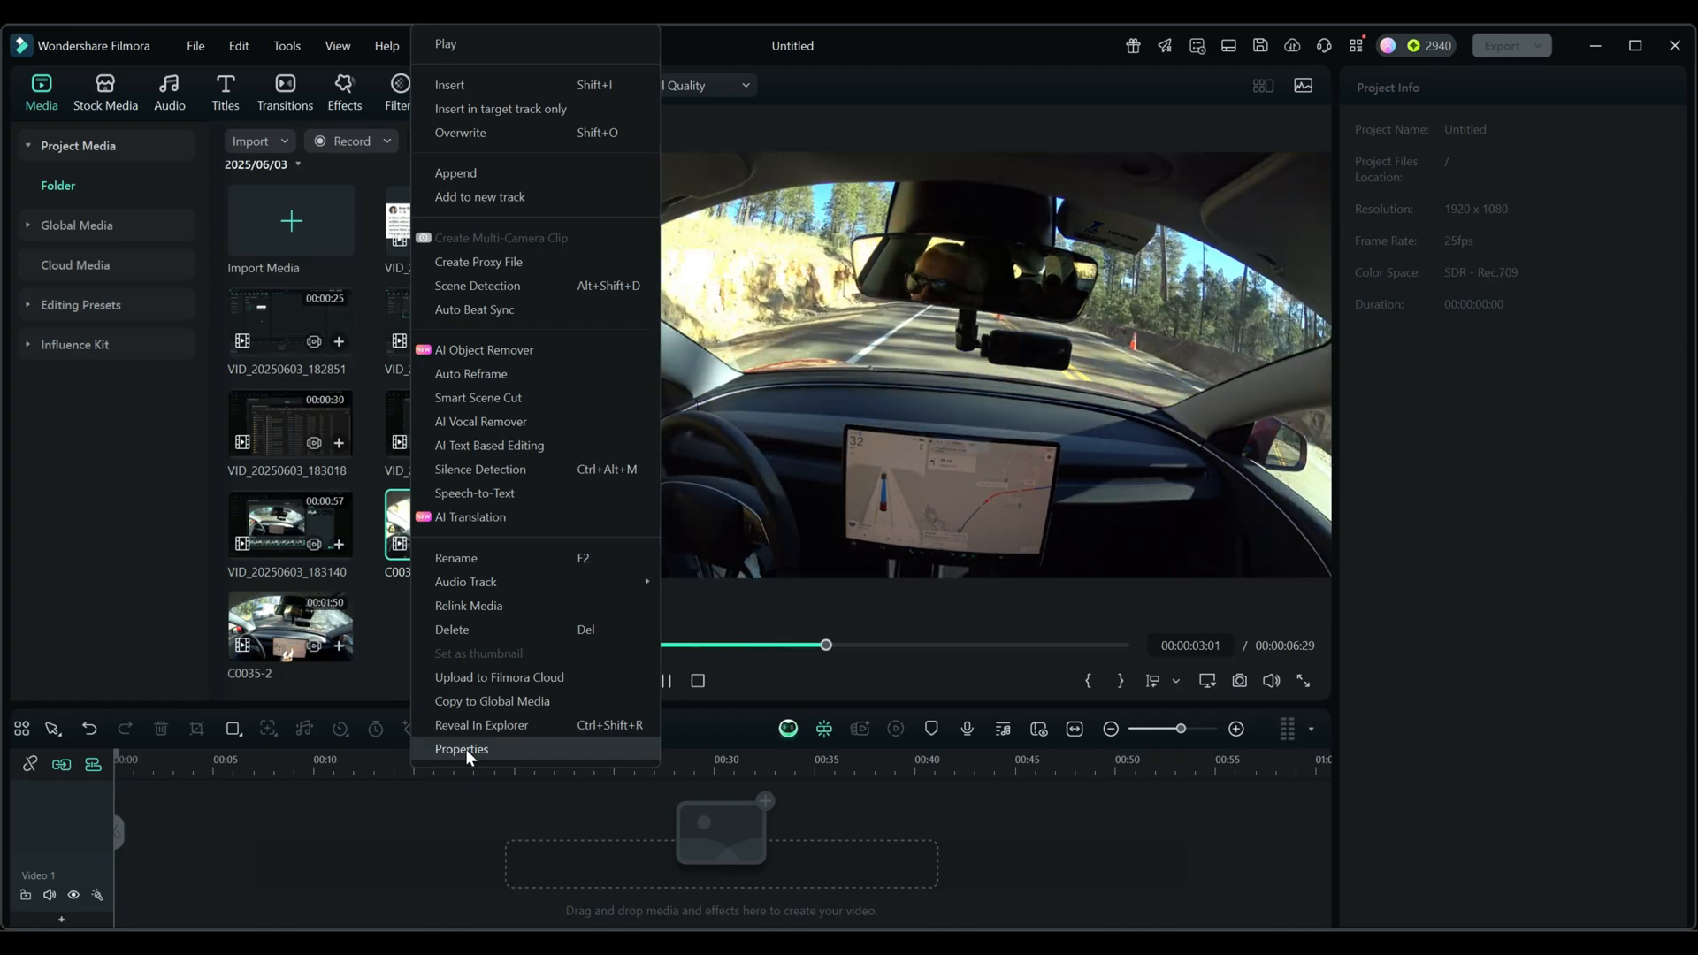
pyautogui.click(465, 748)
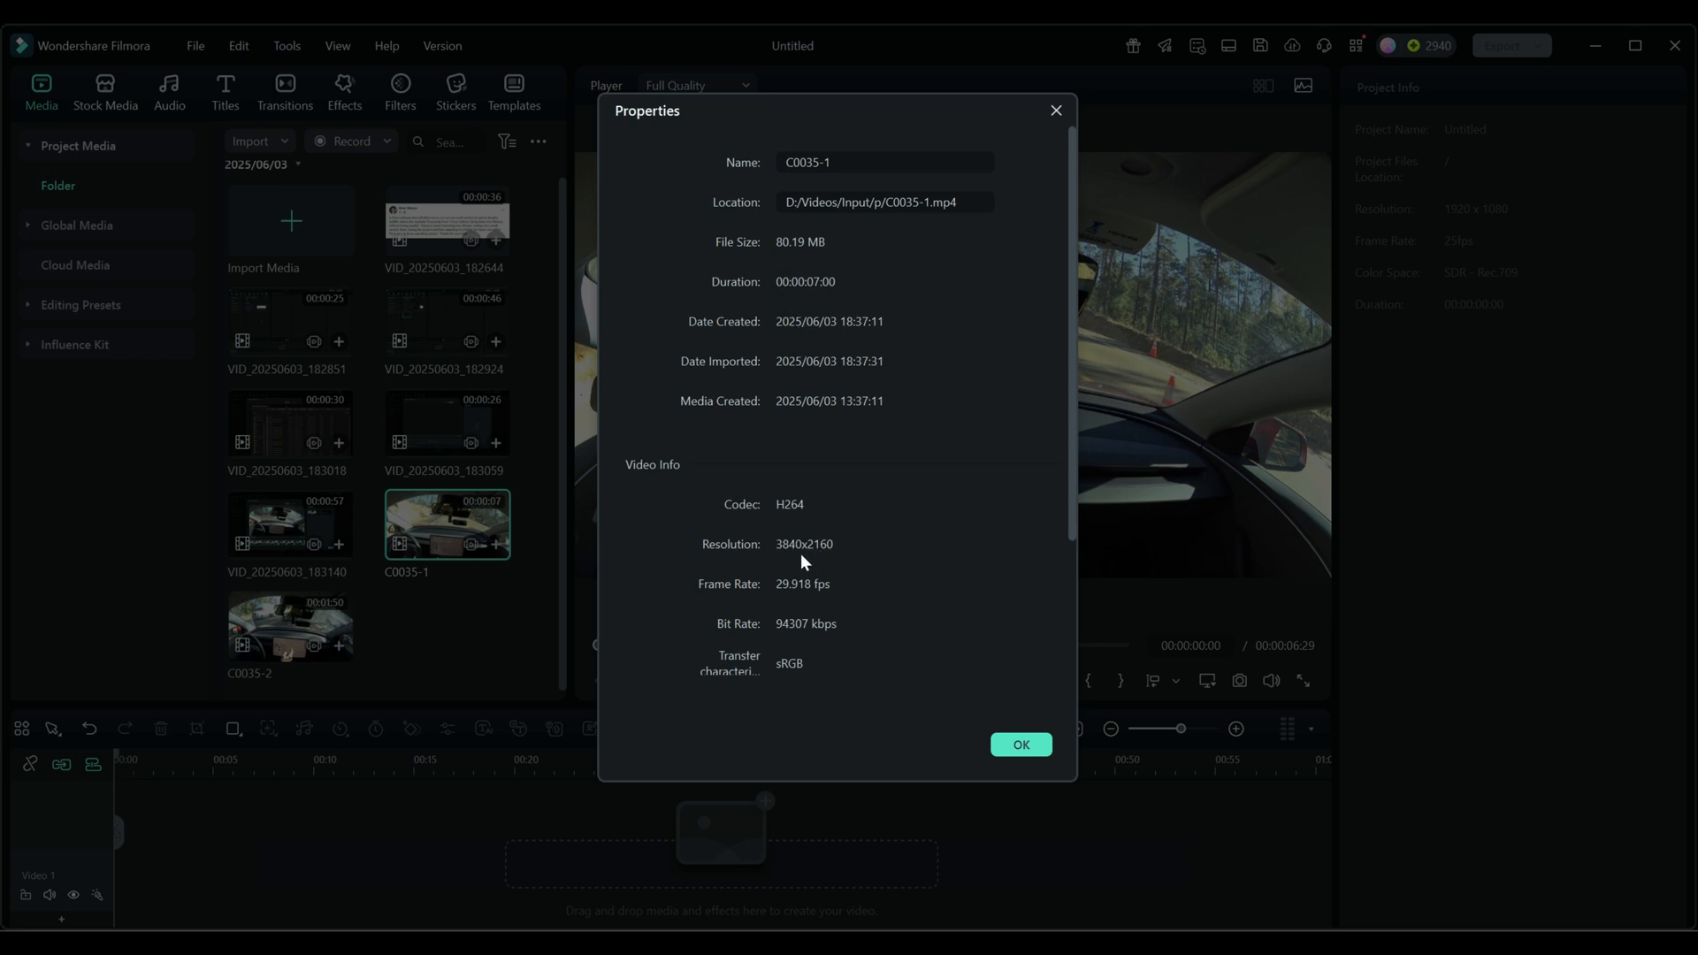
pyautogui.click(1014, 752)
# - Place clips C0035-1 and C0035-2 back to back on the Video 1 track, matching the project to 3840 x 2160 29.97fps
pyautogui.moveTo(442, 547); pyautogui.dragTo(183, 846)
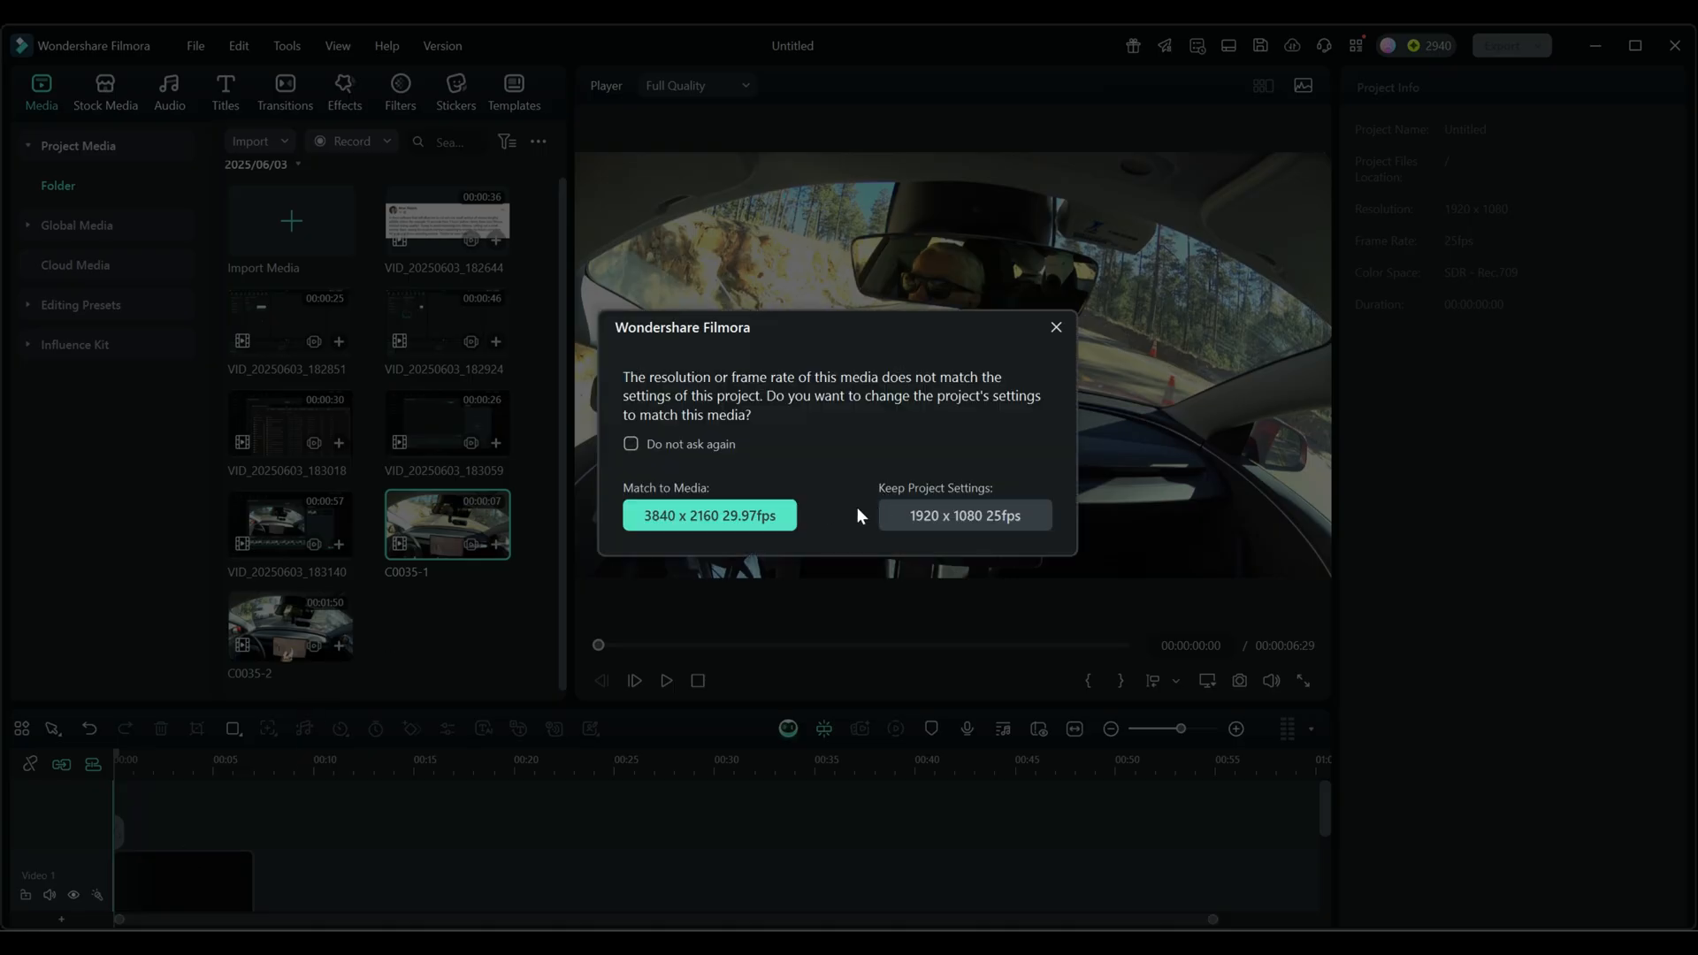
pyautogui.click(739, 522)
pyautogui.moveTo(352, 648); pyautogui.dragTo(631, 821)
pyautogui.moveTo(732, 761); pyautogui.dragTo(499, 756)
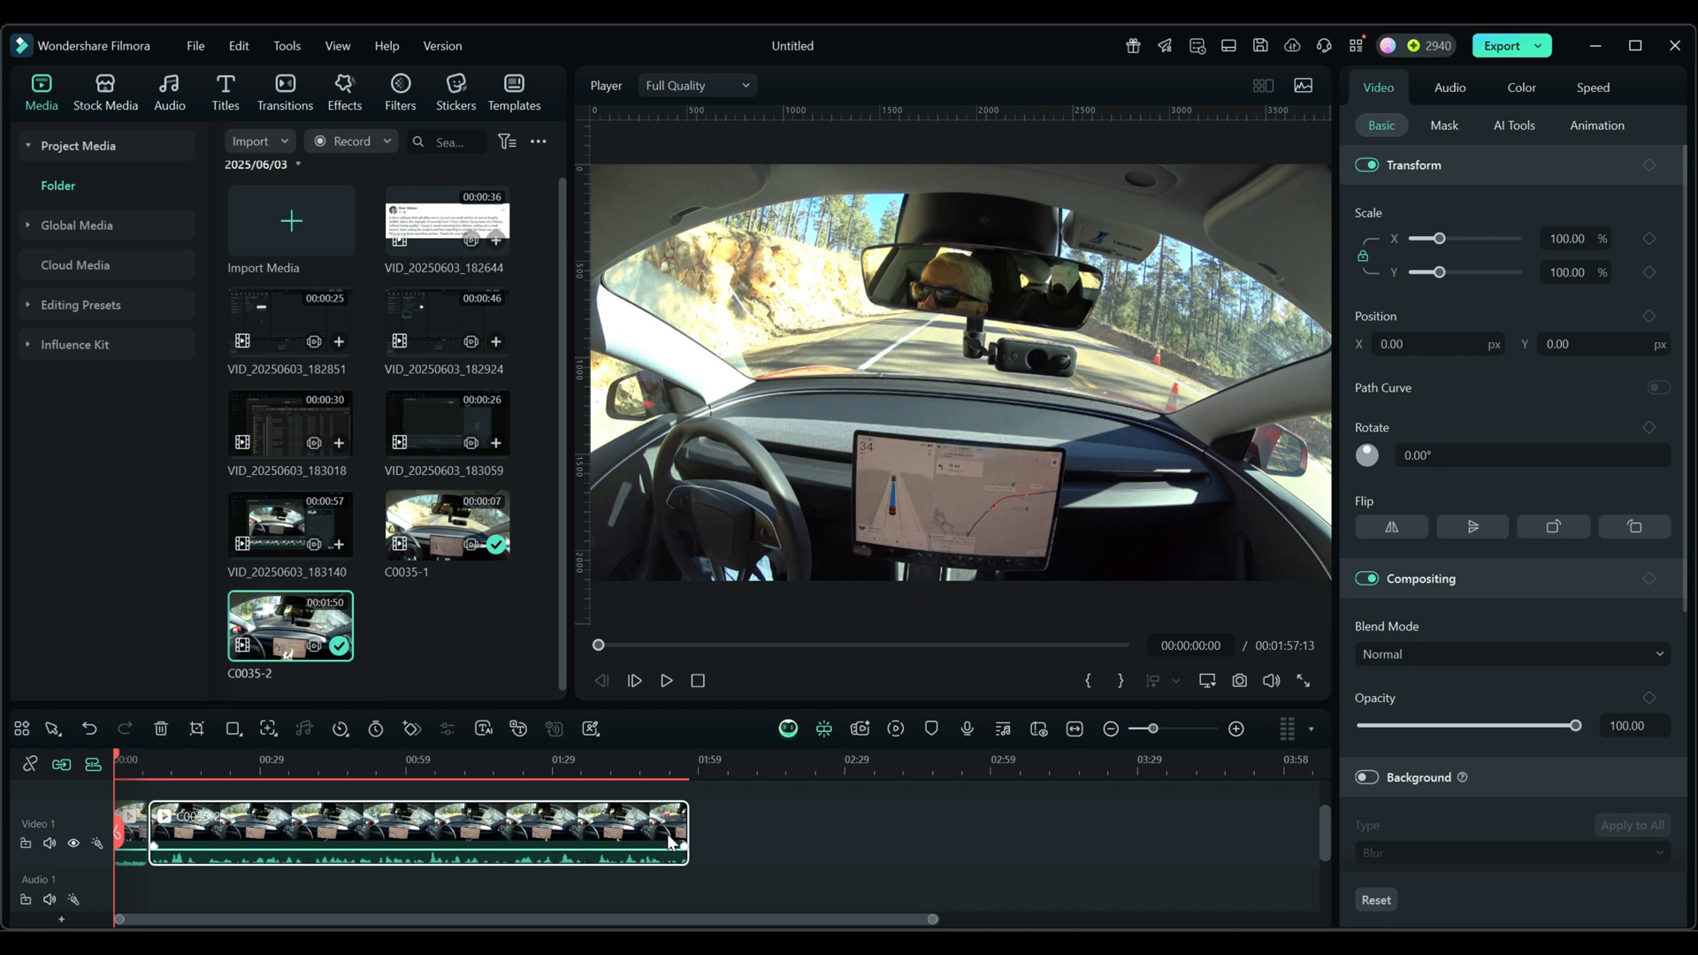
pyautogui.moveTo(1280, 680)
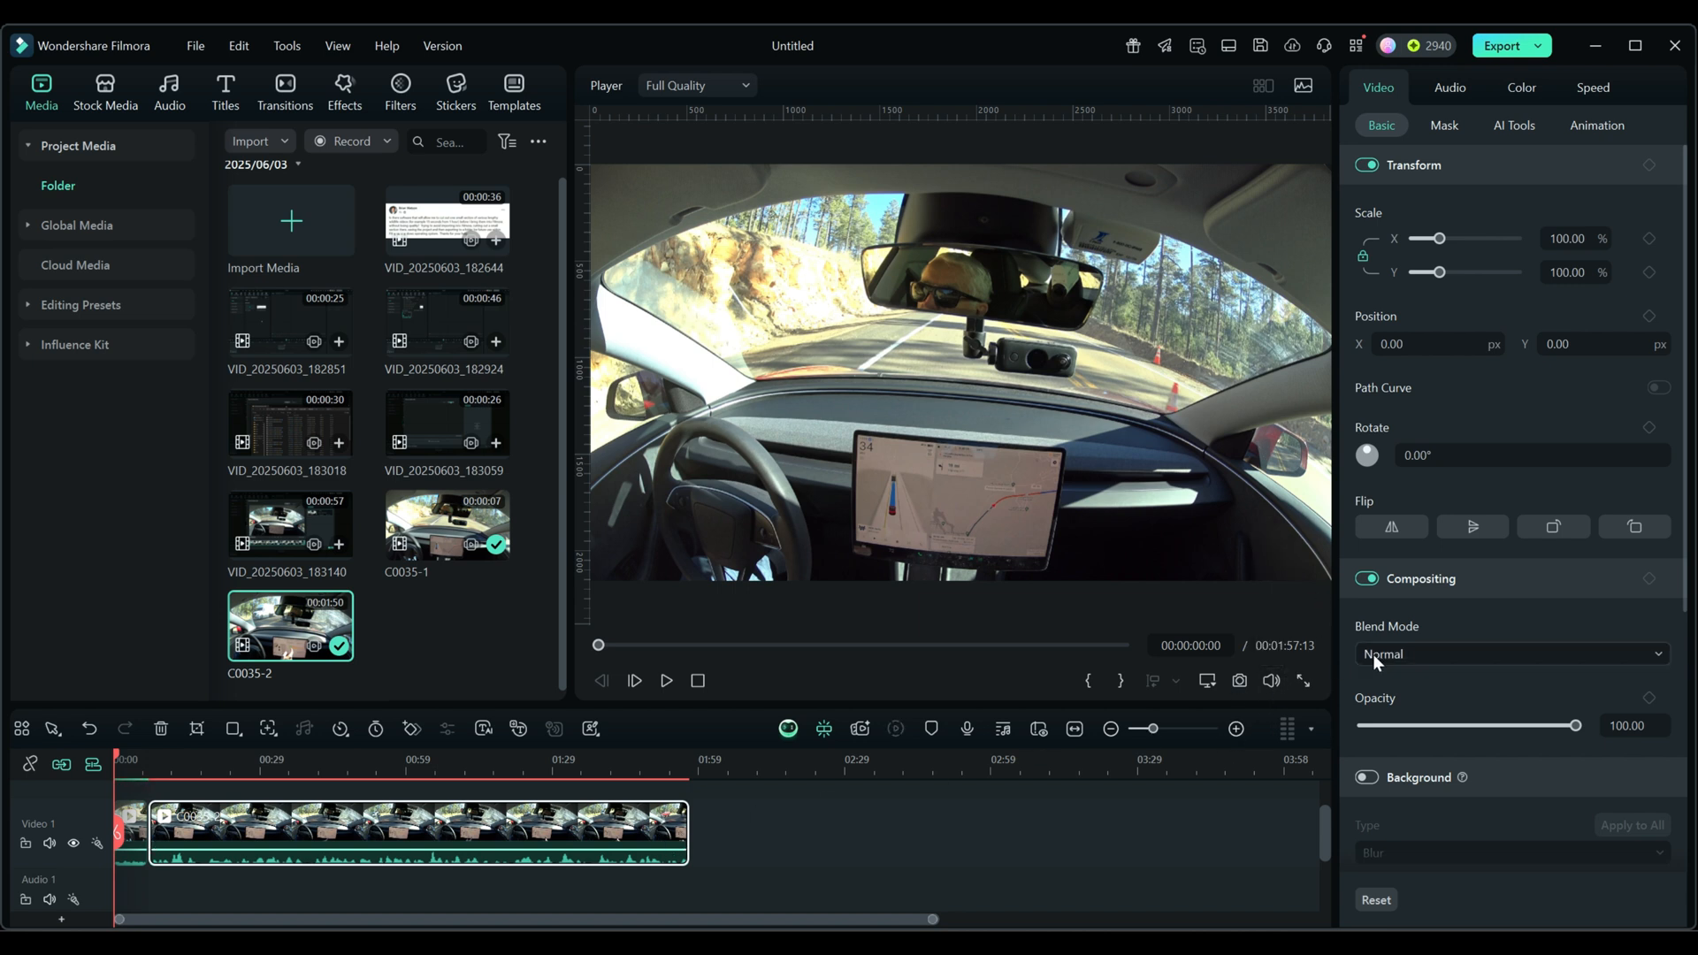